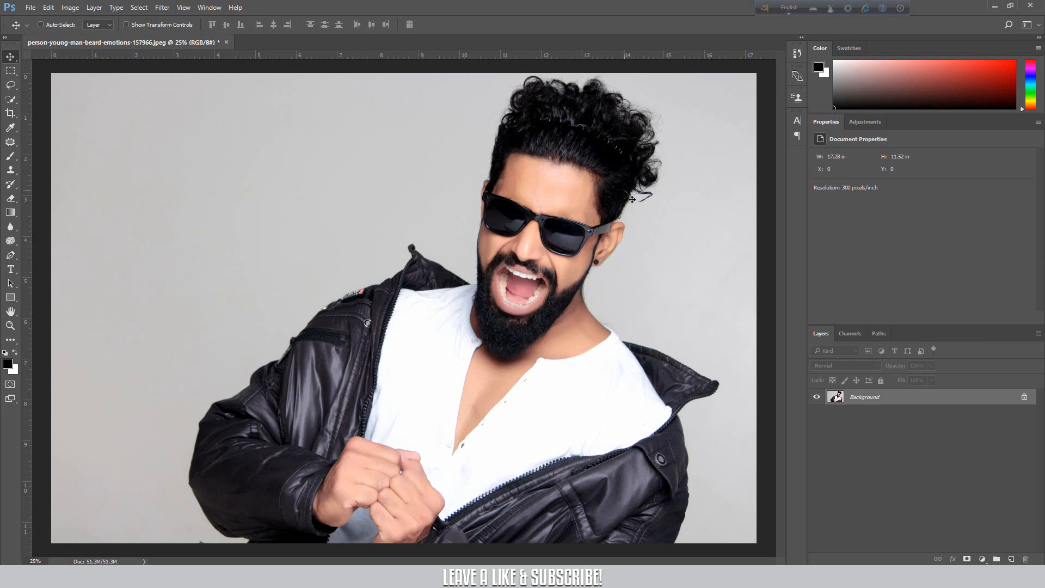
# Duplicate the Background layer of the portrait
pyautogui.hotkey('ctrl', '+')
pyautogui.hotkey('ctrl', '+')
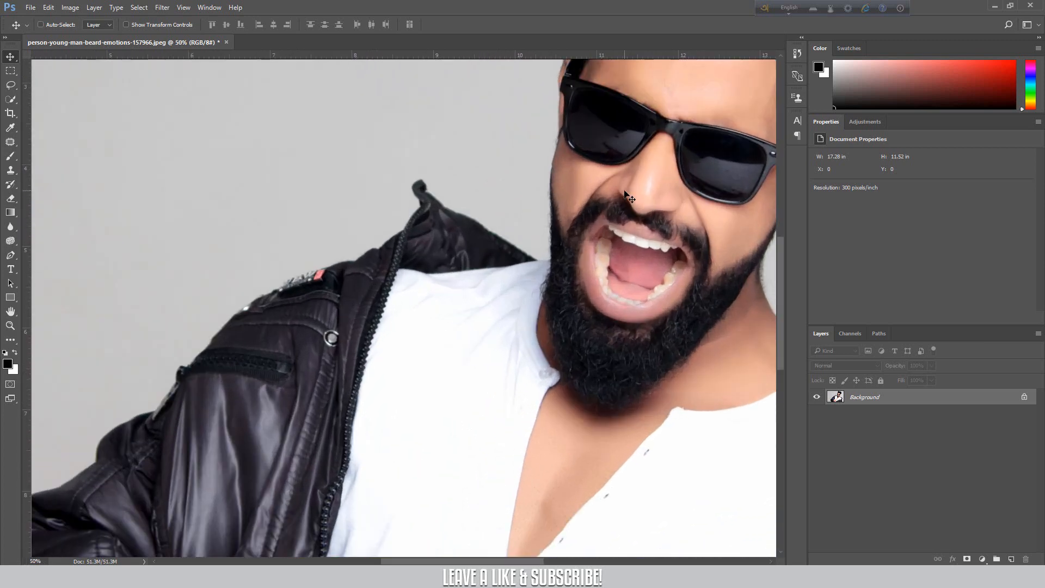
pyautogui.moveTo(641, 135); pyautogui.dragTo(496, 409)
pyautogui.moveTo(657, 265); pyautogui.dragTo(555, 250)
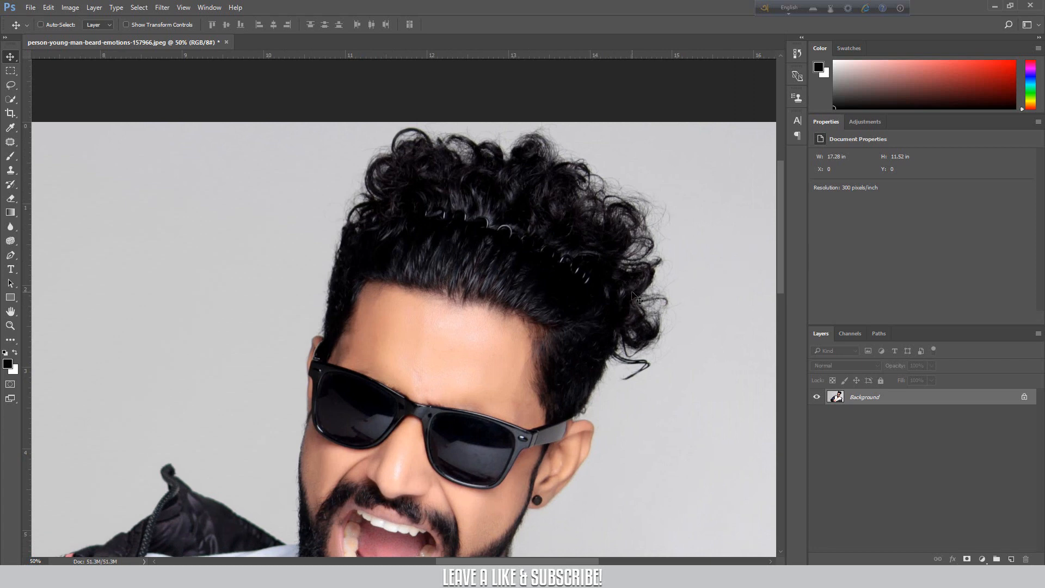
pyautogui.hotkey('ctrl', '-')
pyautogui.hotkey('ctrl', '-')
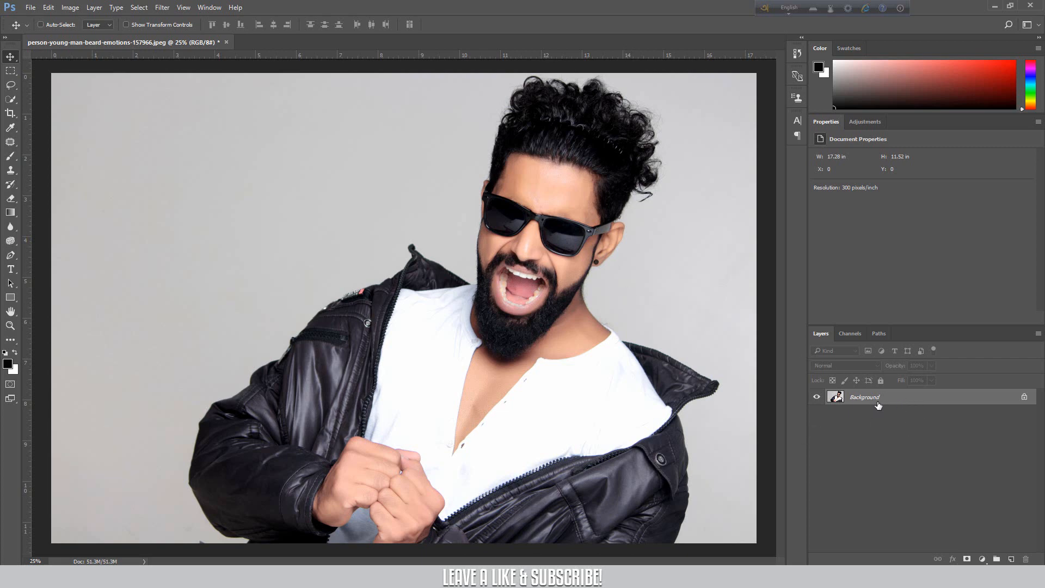
pyautogui.hotkey('ctrl', 'j')
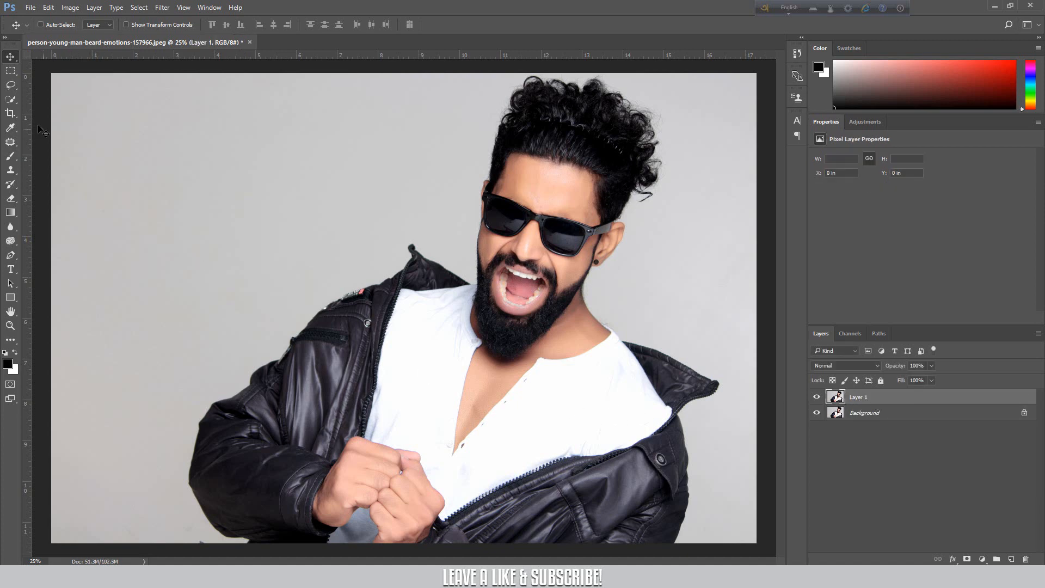
# Select the man's jacket, shirt, face and hair with the Quick Selection tool
pyautogui.click(11, 100)
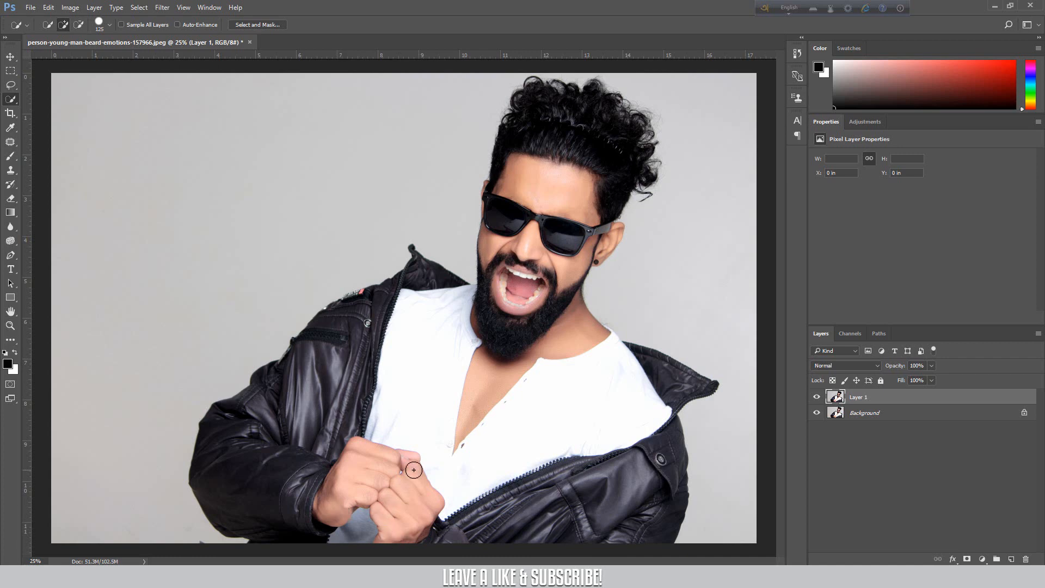
pyautogui.moveTo(429, 533)
pyautogui.mouseDown()
pyautogui.moveTo(301, 378)
pyautogui.moveTo(317, 347)
pyautogui.moveTo(343, 322)
pyautogui.moveTo(278, 466)
pyautogui.moveTo(377, 342)
pyautogui.moveTo(448, 327)
pyautogui.moveTo(451, 316)
pyautogui.moveTo(536, 315)
pyautogui.mouseUp()
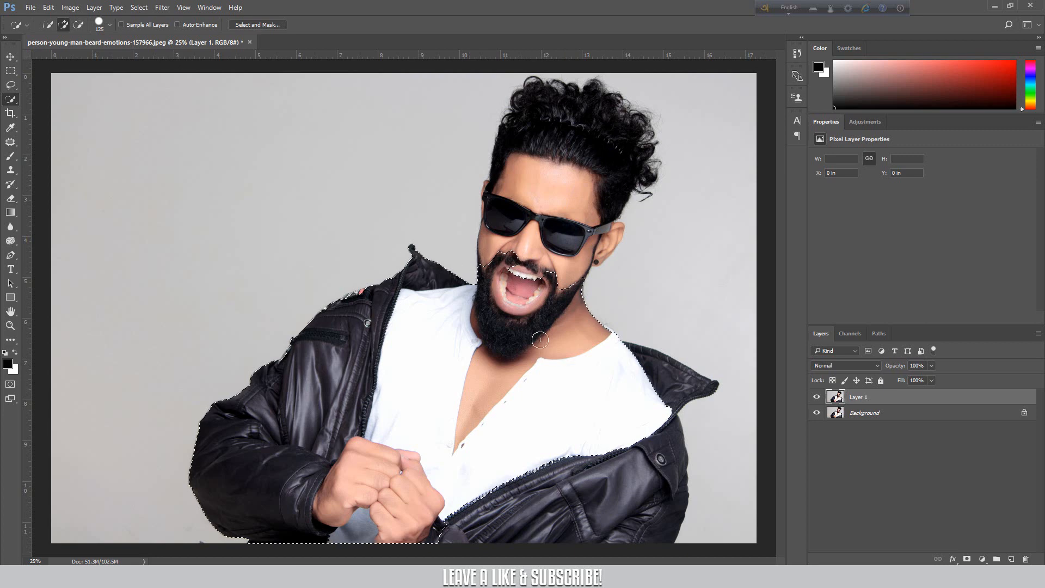
pyautogui.moveTo(657, 368); pyautogui.dragTo(680, 387)
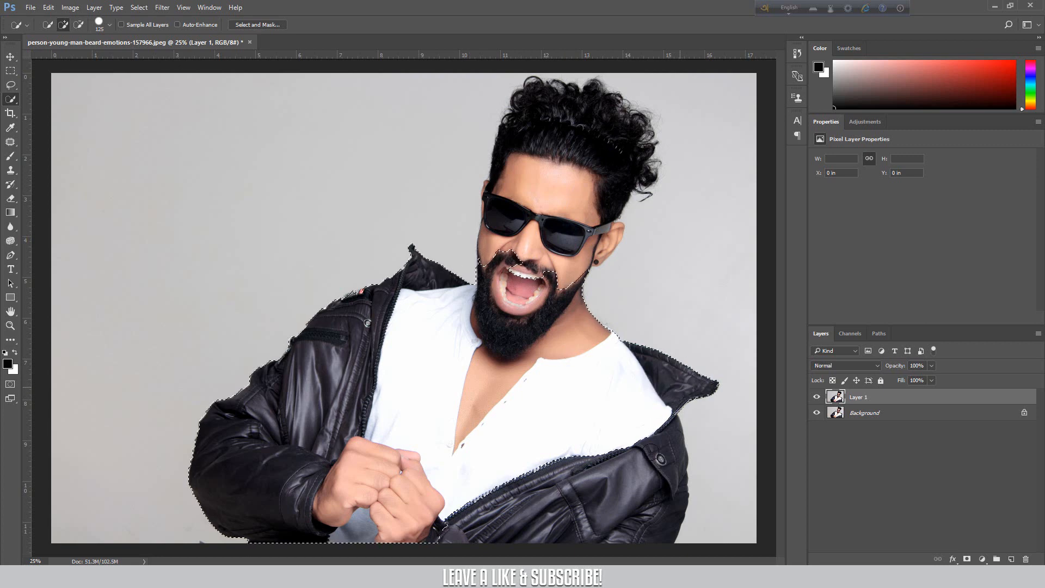
pyautogui.moveTo(651, 452); pyautogui.dragTo(638, 515)
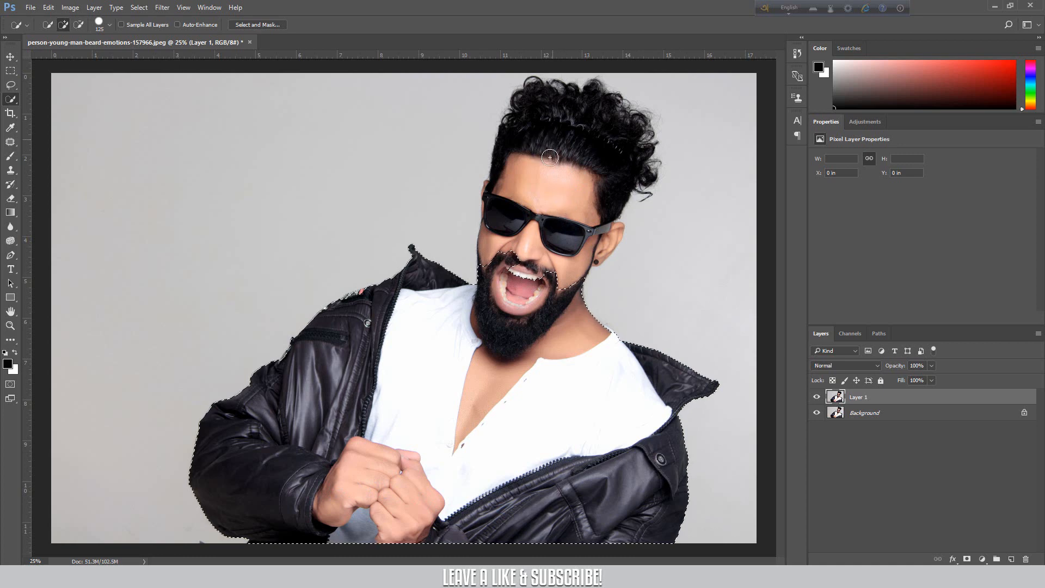
pyautogui.moveTo(550, 157)
pyautogui.mouseDown()
pyautogui.moveTo(532, 262)
pyautogui.moveTo(559, 148)
pyautogui.moveTo(628, 127)
pyautogui.moveTo(618, 189)
pyautogui.mouseUp()
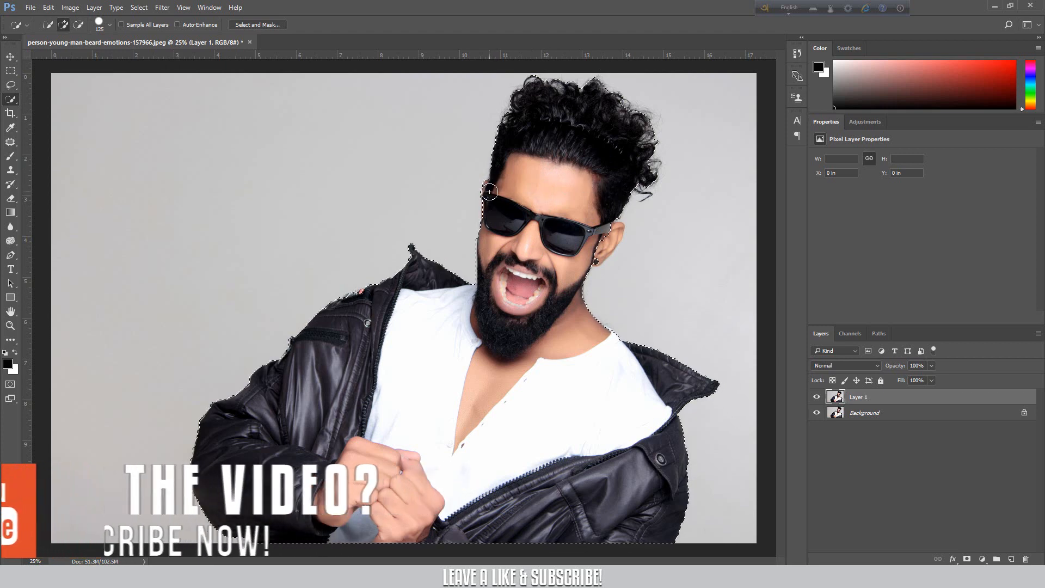
pyautogui.moveTo(489, 192)
pyautogui.mouseDown()
pyautogui.moveTo(491, 213)
pyautogui.moveTo(359, 486)
pyautogui.mouseUp()
# Subtract the curly hair and the background around it from the Quick Selection
pyautogui.hotkey('ctrl', '+')
pyautogui.hotkey('ctrl', '+')
pyautogui.hotkey('ctrl', '+')
pyautogui.moveTo(539, 256); pyautogui.dragTo(435, 378)
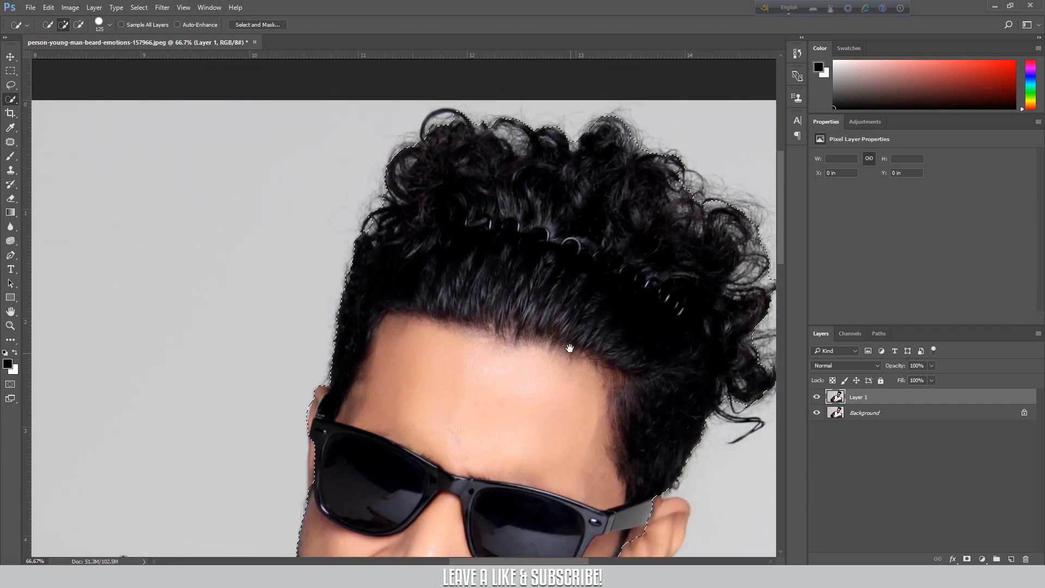
pyautogui.moveTo(567, 345); pyautogui.dragTo(505, 305)
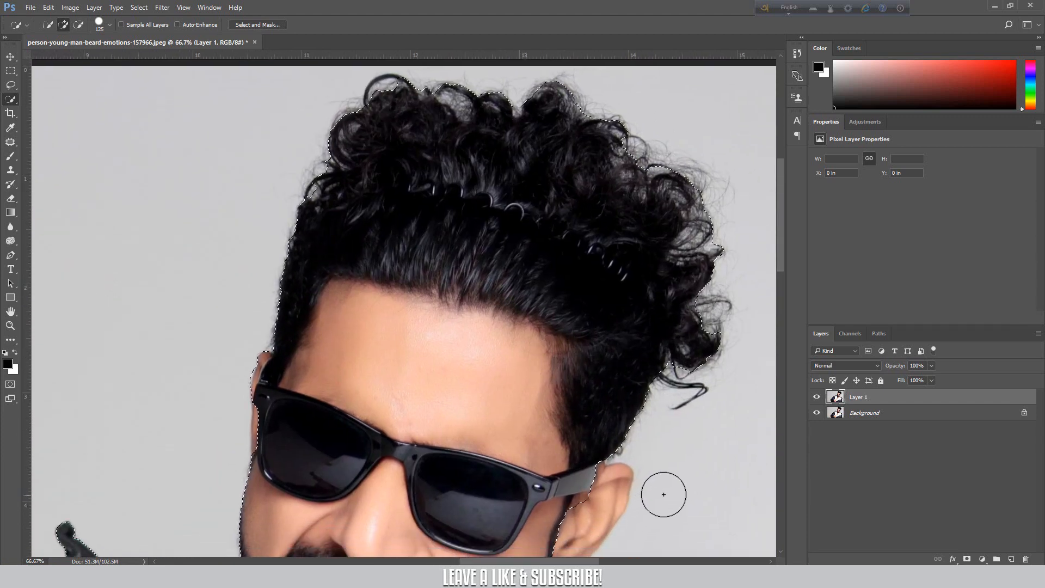
pyautogui.press('alt')
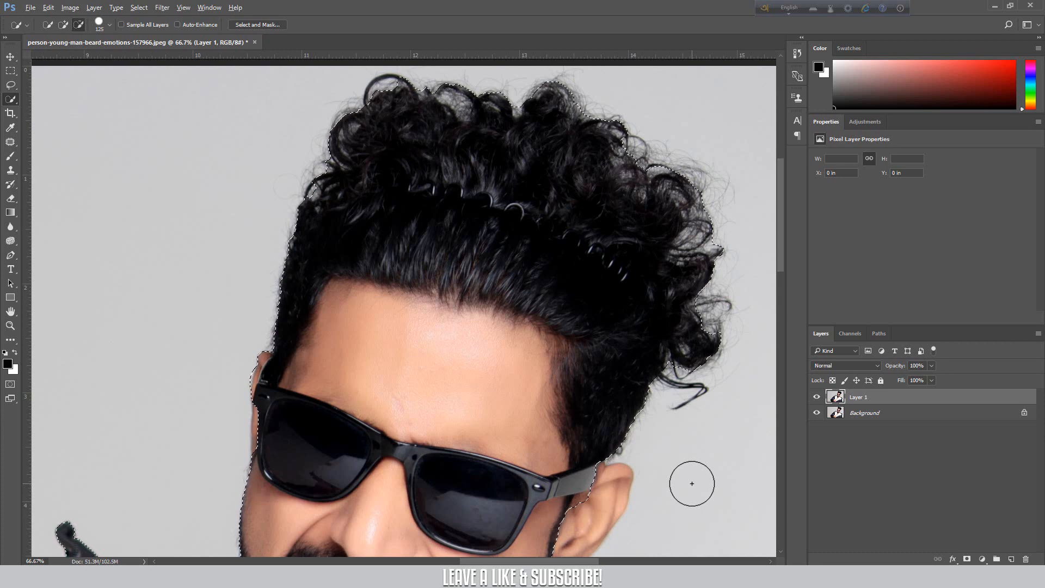
pyautogui.press('alt')
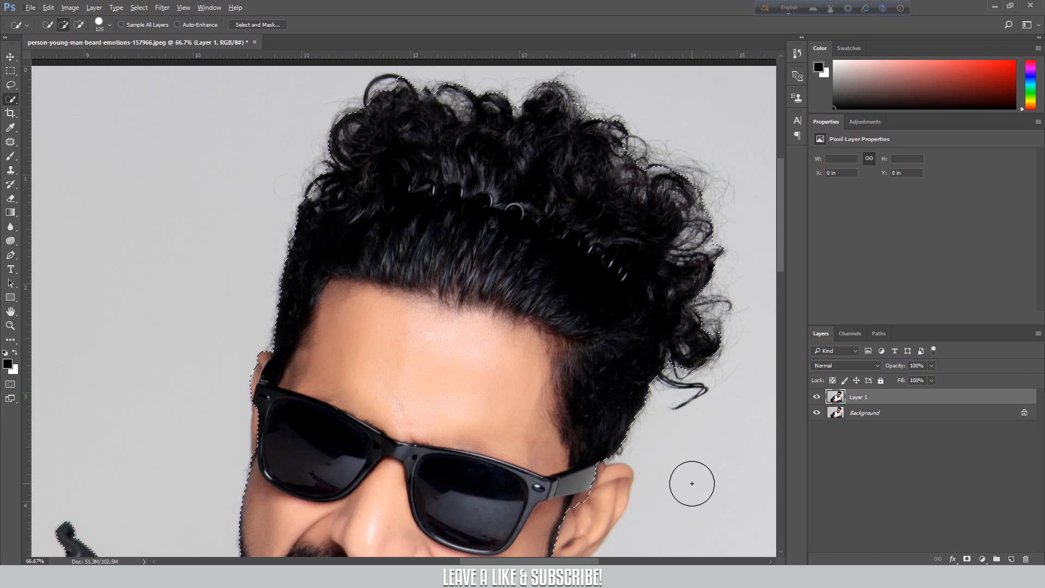
pyautogui.press('alt')
pyautogui.moveTo(684, 348)
pyautogui.mouseDown()
pyautogui.moveTo(631, 262)
pyautogui.moveTo(490, 169)
pyautogui.moveTo(373, 179)
pyautogui.mouseUp()
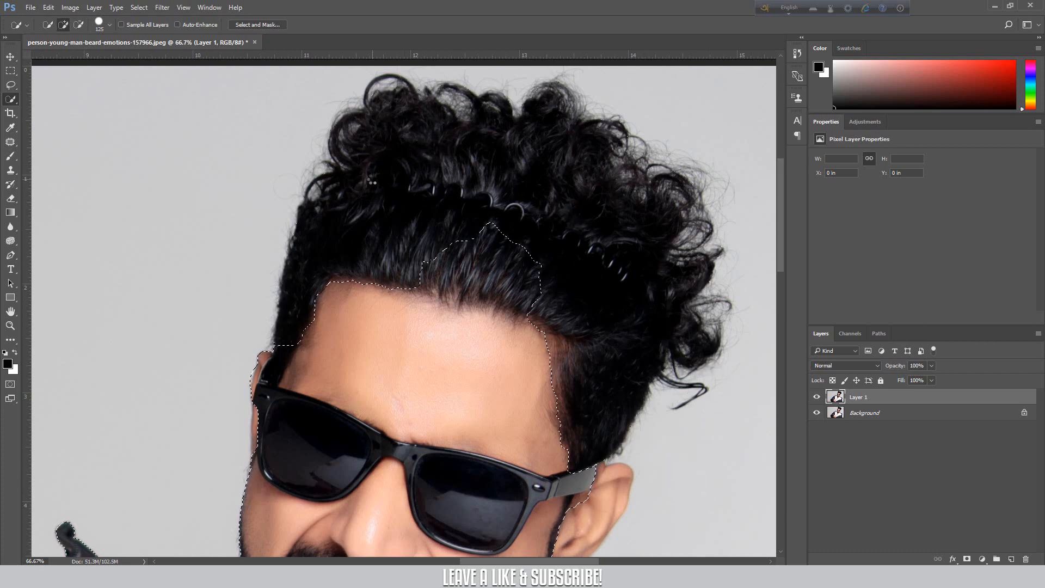
pyautogui.moveTo(402, 113); pyautogui.dragTo(303, 136)
pyautogui.press('alt')
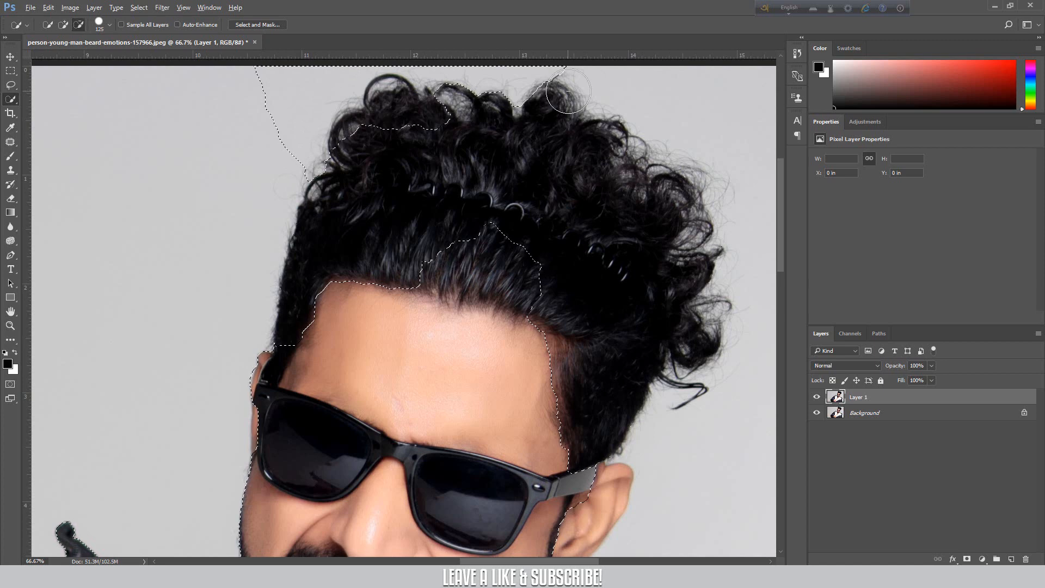
pyautogui.moveTo(571, 93)
pyautogui.mouseDown()
pyautogui.moveTo(513, 77)
pyautogui.moveTo(280, 101)
pyautogui.moveTo(311, 110)
pyautogui.moveTo(268, 147)
pyautogui.moveTo(332, 150)
pyautogui.mouseUp()
# Add the straight hair below the curls and the ear with the earring to the selection
pyautogui.scroll(4, 393, 157)
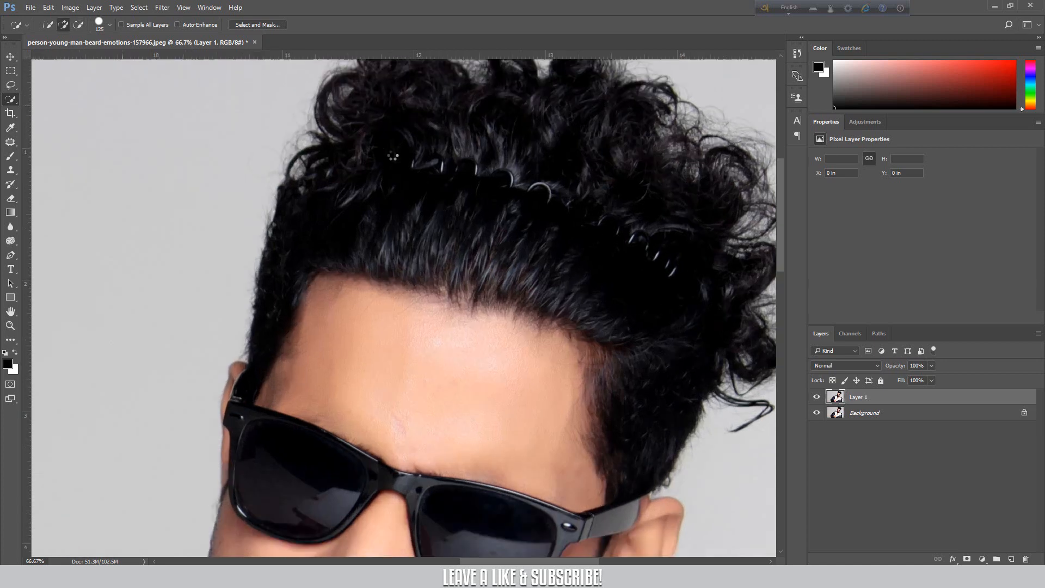
pyautogui.press('space')
pyautogui.moveTo(487, 173)
pyautogui.mouseDown()
pyautogui.moveTo(303, 319)
pyautogui.moveTo(217, 532)
pyautogui.mouseUp()
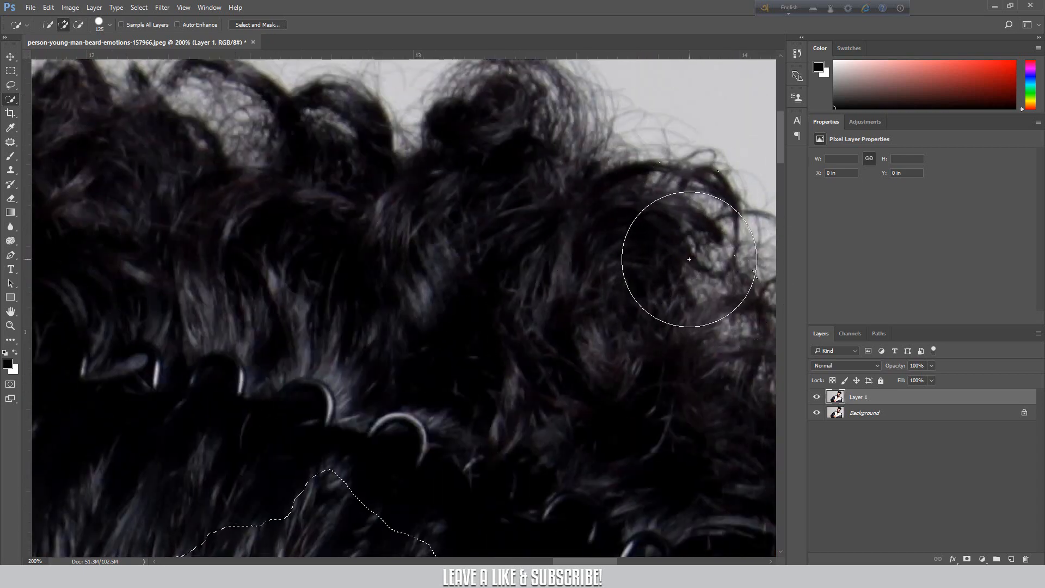
pyautogui.scroll(-4, 689, 260)
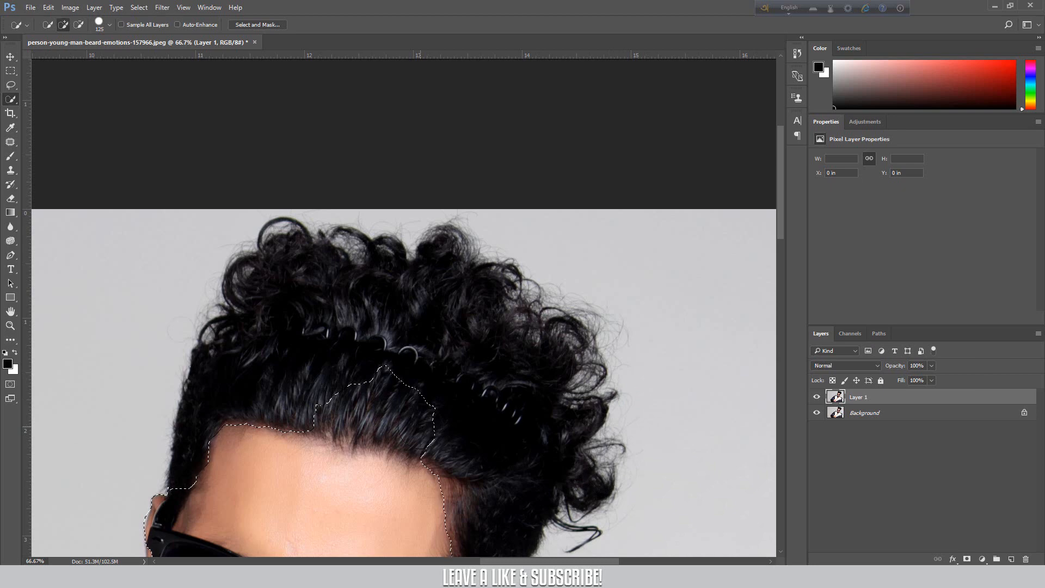
pyautogui.press('space')
pyautogui.moveTo(445, 415); pyautogui.dragTo(464, 284)
pyautogui.moveTo(495, 426)
pyautogui.mouseDown()
pyautogui.moveTo(486, 333)
pyautogui.moveTo(447, 291)
pyautogui.moveTo(381, 261)
pyautogui.moveTo(257, 263)
pyautogui.moveTo(312, 248)
pyautogui.moveTo(265, 242)
pyautogui.moveTo(263, 199)
pyautogui.mouseUp()
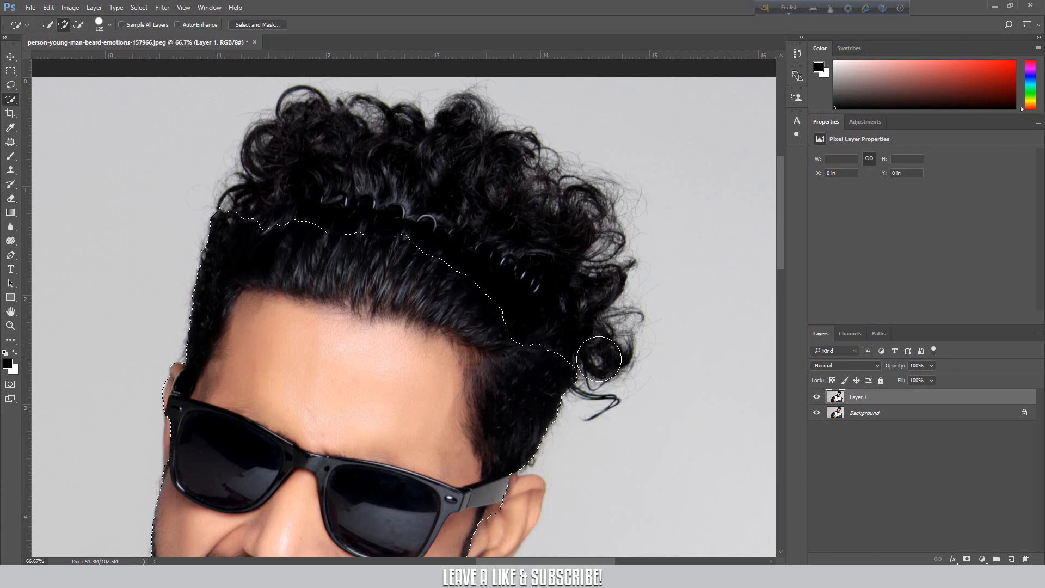
pyautogui.hotkey('ctrl', '-')
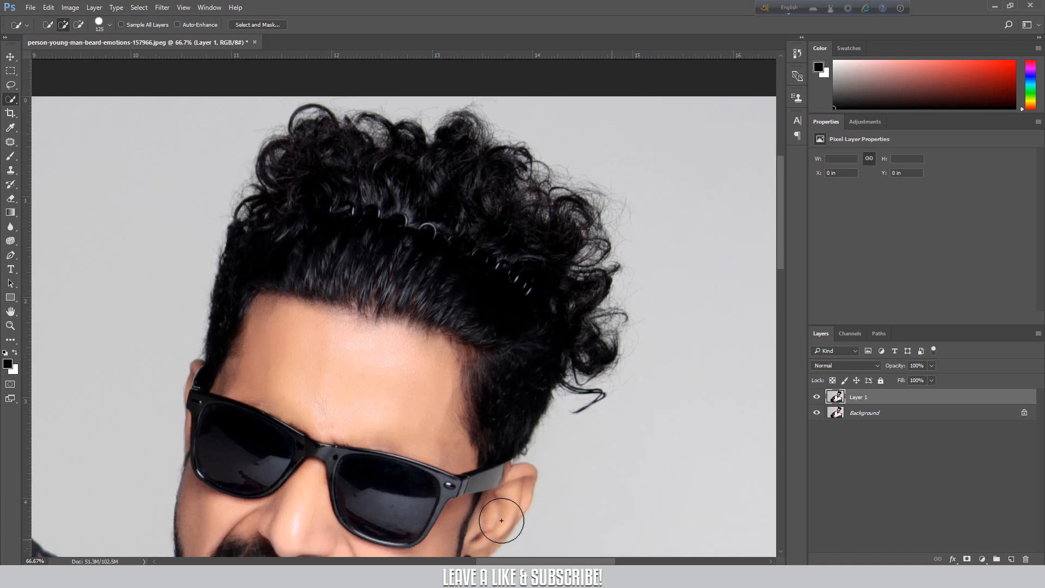
pyautogui.moveTo(455, 495); pyautogui.dragTo(496, 463)
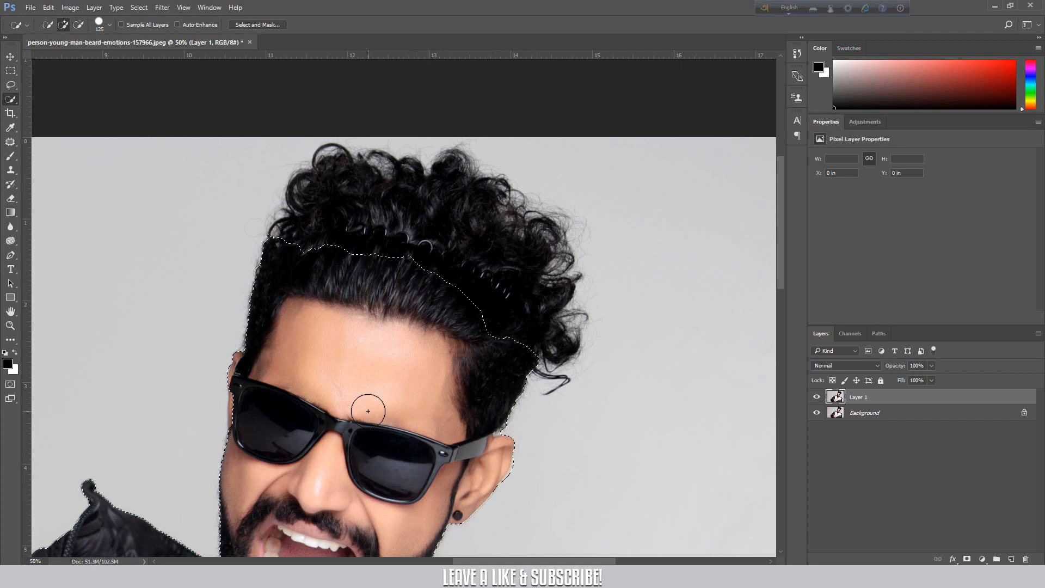
# Refine the selection edges around both ears with a smaller Quick Selection brush, trimming excess background beside the earring ear
pyautogui.hotkey('ctrl', '-')
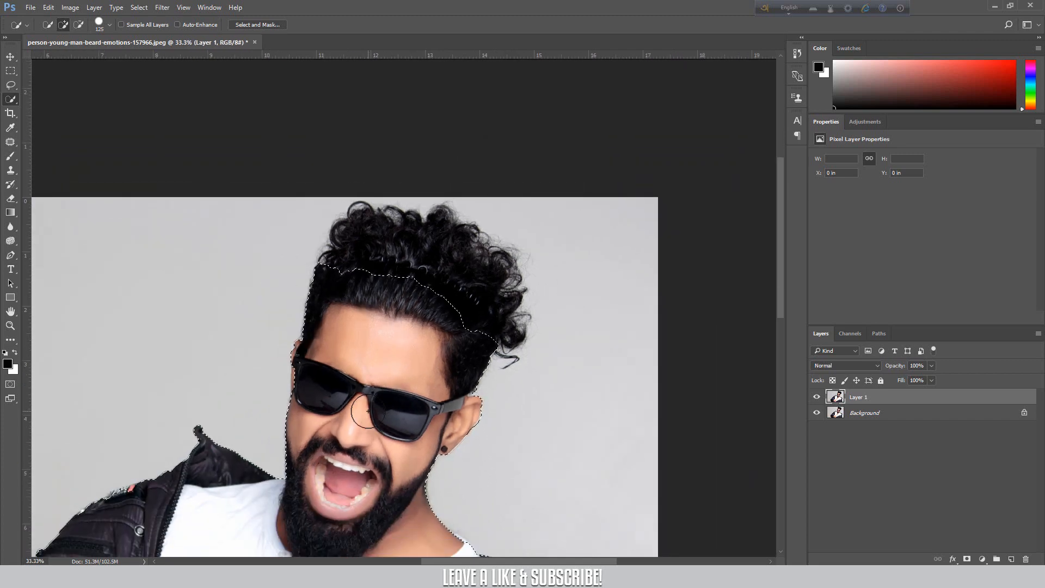
pyautogui.moveTo(541, 444)
pyautogui.mouseDown()
pyautogui.moveTo(566, 400)
pyautogui.moveTo(543, 356)
pyautogui.mouseUp()
pyautogui.hotkey('ctrl', '+')
pyautogui.hotkey('ctrl', '+')
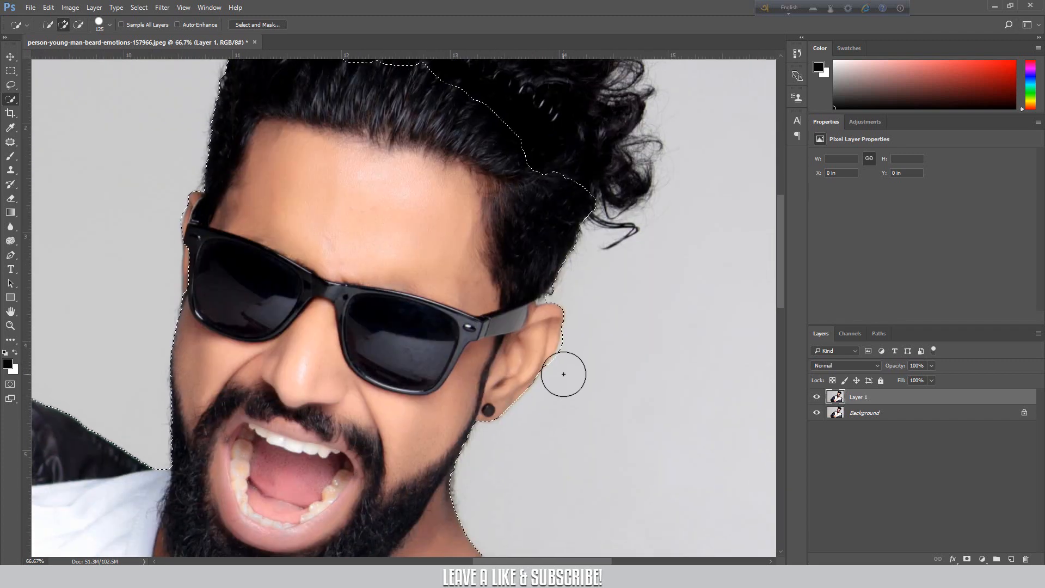
pyautogui.press('[')
pyautogui.press('[')
pyautogui.press('[')
pyautogui.press('[')
pyautogui.press('[')
pyautogui.press('[')
pyautogui.press('[')
pyautogui.press('[')
pyautogui.press('[')
pyautogui.keyDown('alt'); pyautogui.click(558, 364); pyautogui.keyUp('alt')
pyautogui.moveTo(301, 196); pyautogui.dragTo(473, 291)
pyautogui.moveTo(357, 322); pyautogui.dragTo(360, 363)
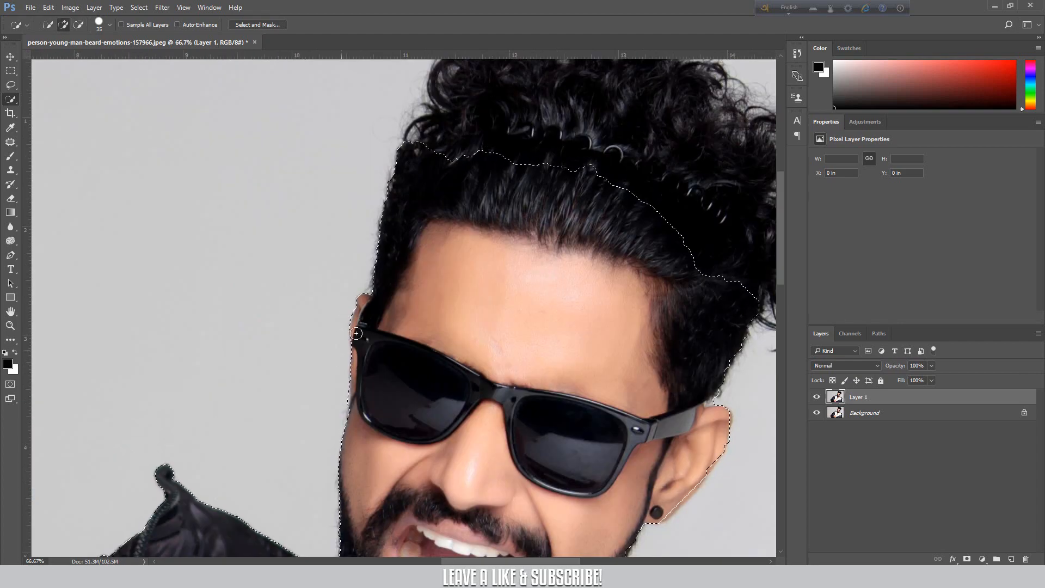
# Add a layer mask to Layer 1 from the selection and hide the Background layer
pyautogui.scroll(2, 382, 258)
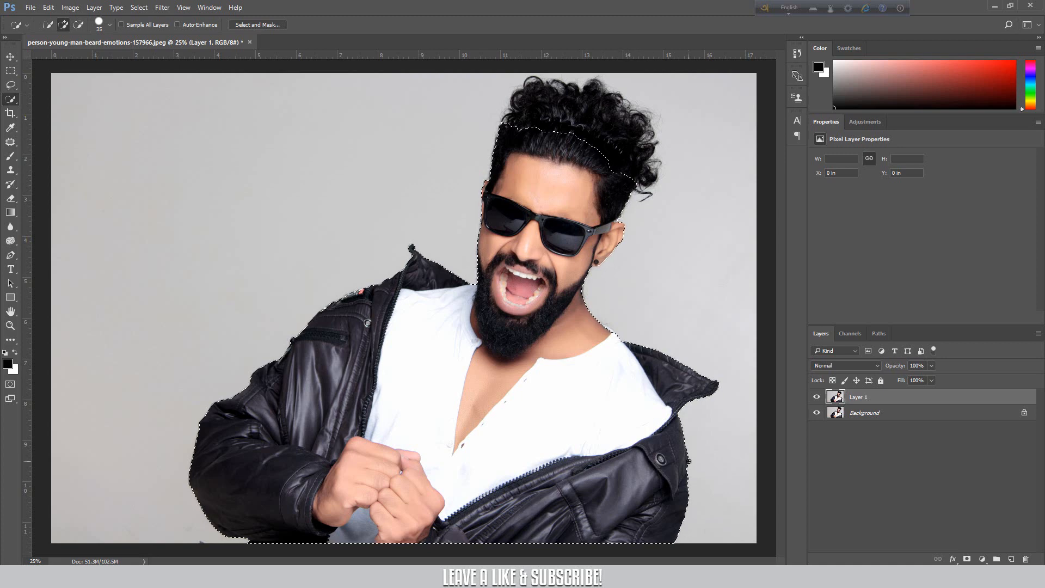
pyautogui.click(967, 559)
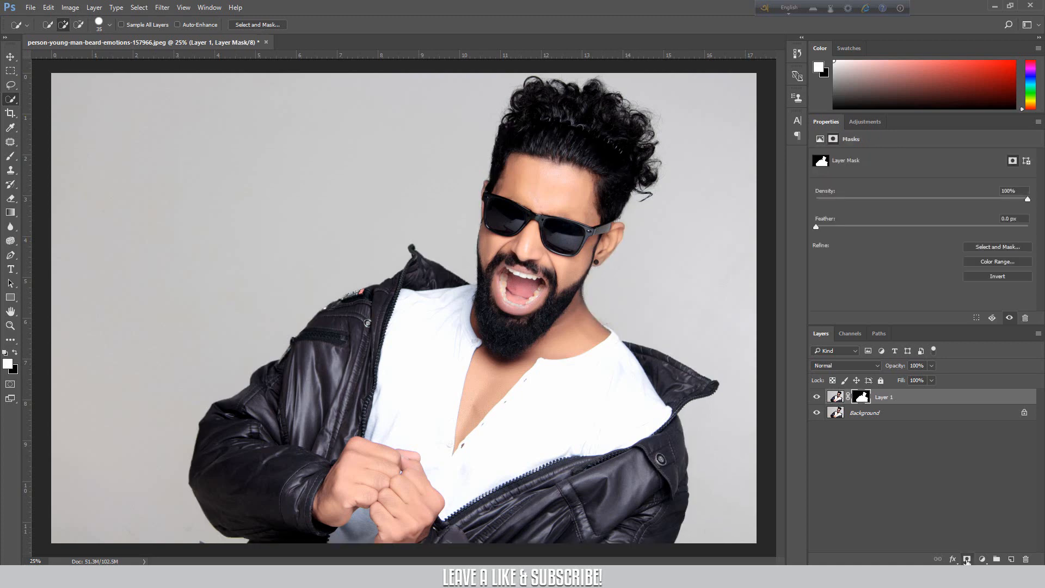
pyautogui.click(816, 414)
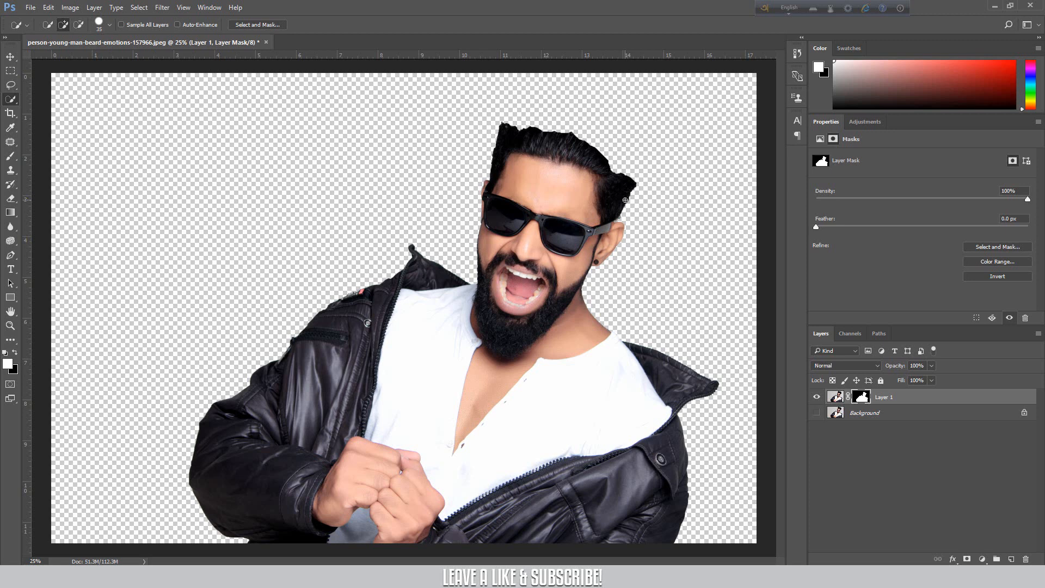
# Toggle the mask on Layer 1 to compare the cutout with the full image, leaving the mask disabled
pyautogui.keyDown('shift'); pyautogui.click(861, 398); pyautogui.keyUp('shift')
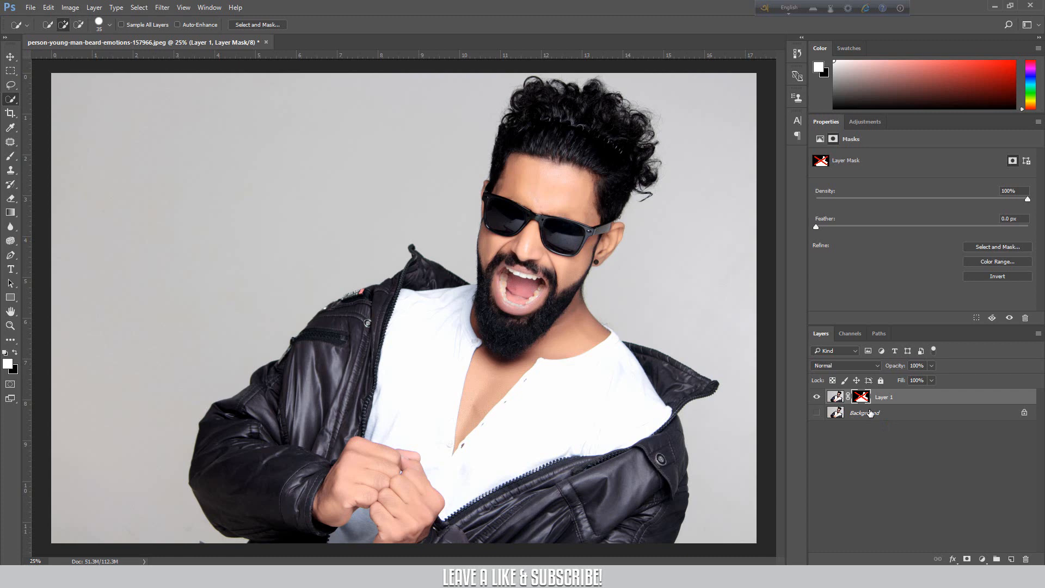
pyautogui.keyDown('shift'); pyautogui.click(863, 398); pyautogui.keyUp('shift')
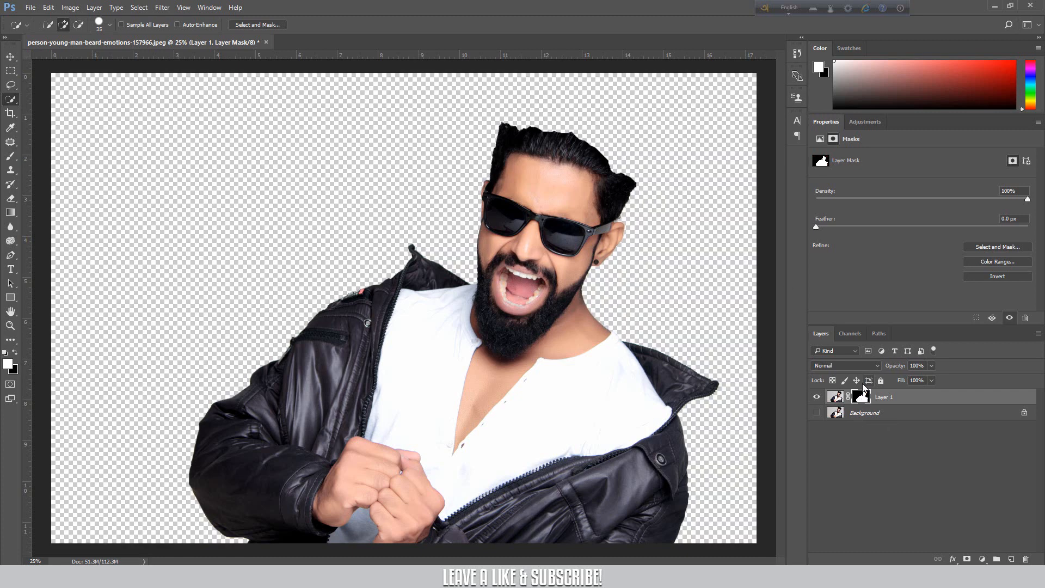
pyautogui.keyDown('shift'); pyautogui.click(859, 400); pyautogui.keyUp('shift')
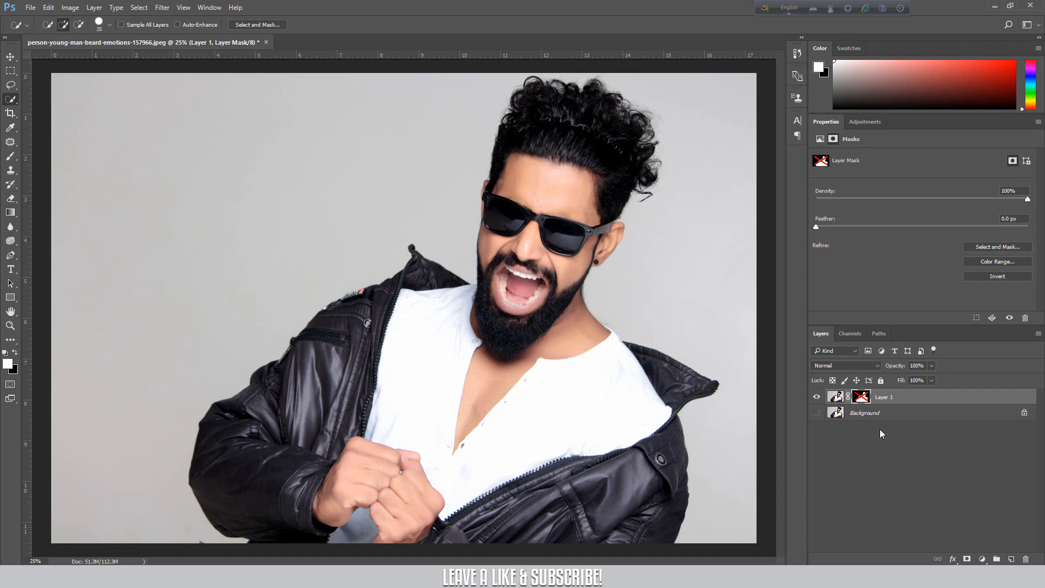
# Compare the image's Red, Green and Blue channels by displaying each one separately
pyautogui.click(851, 334)
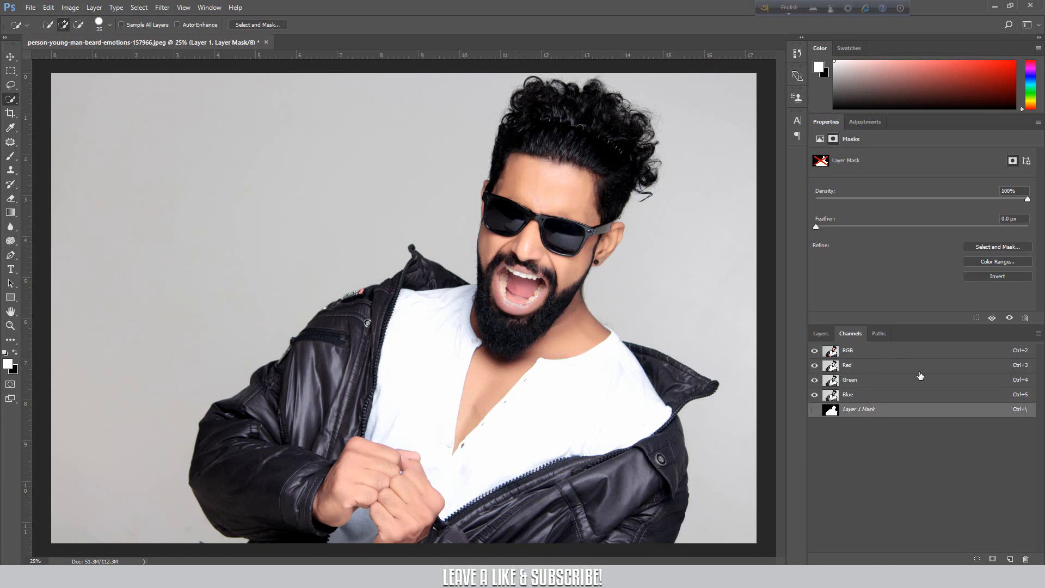
pyautogui.click(851, 368)
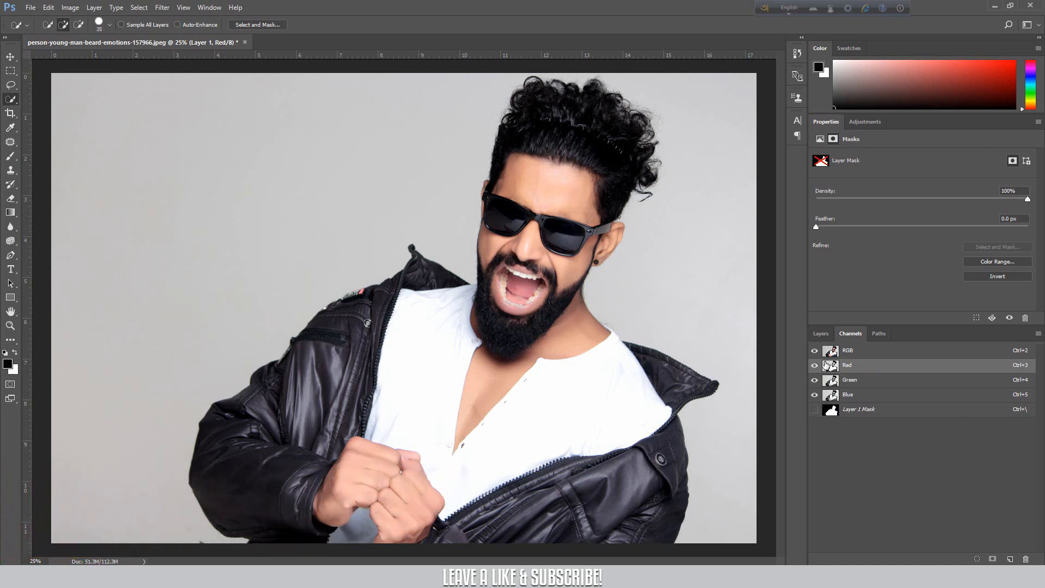
pyautogui.click(844, 353)
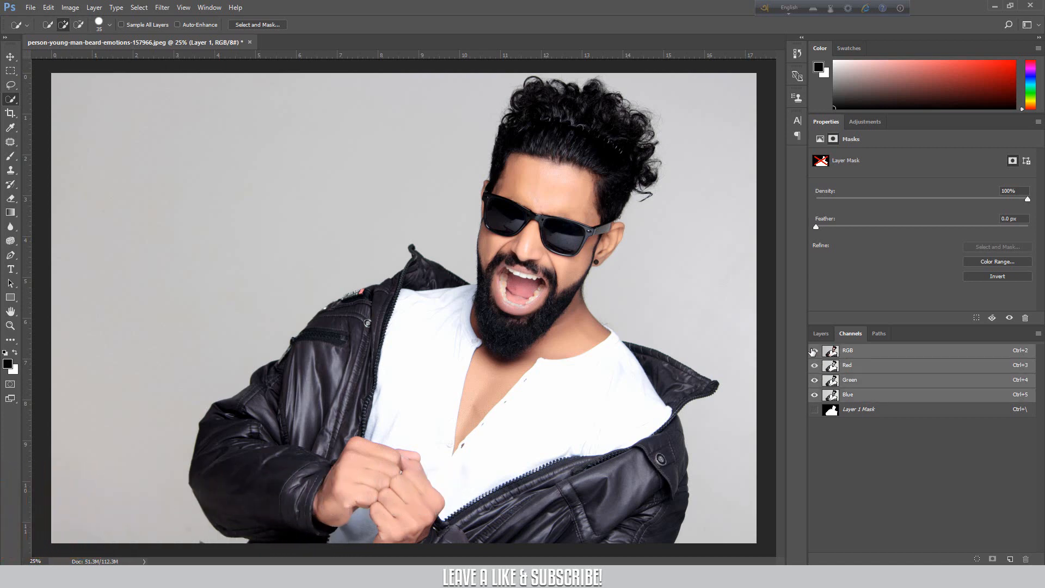
pyautogui.click(831, 370)
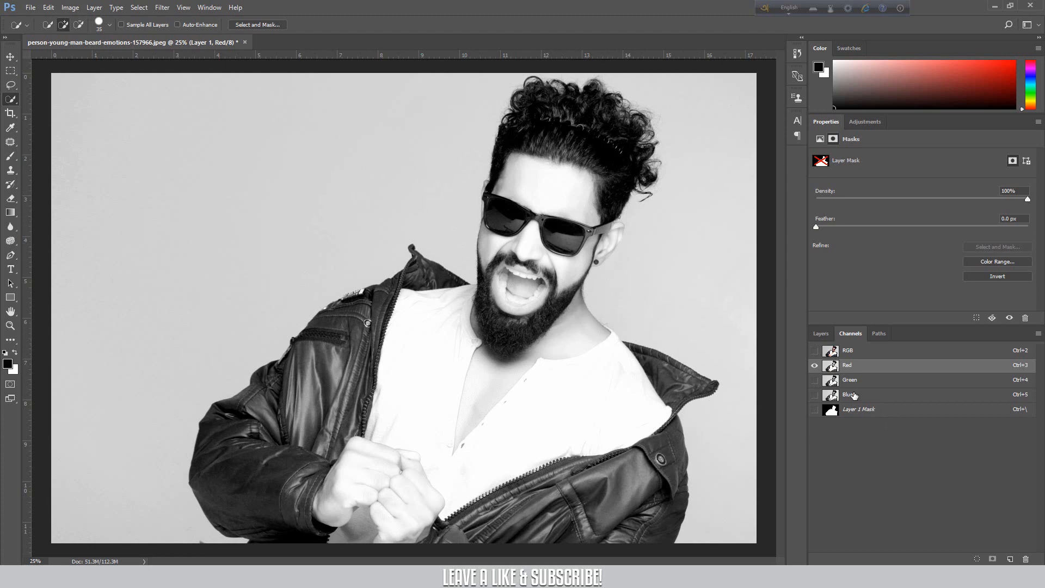
pyautogui.click(833, 384)
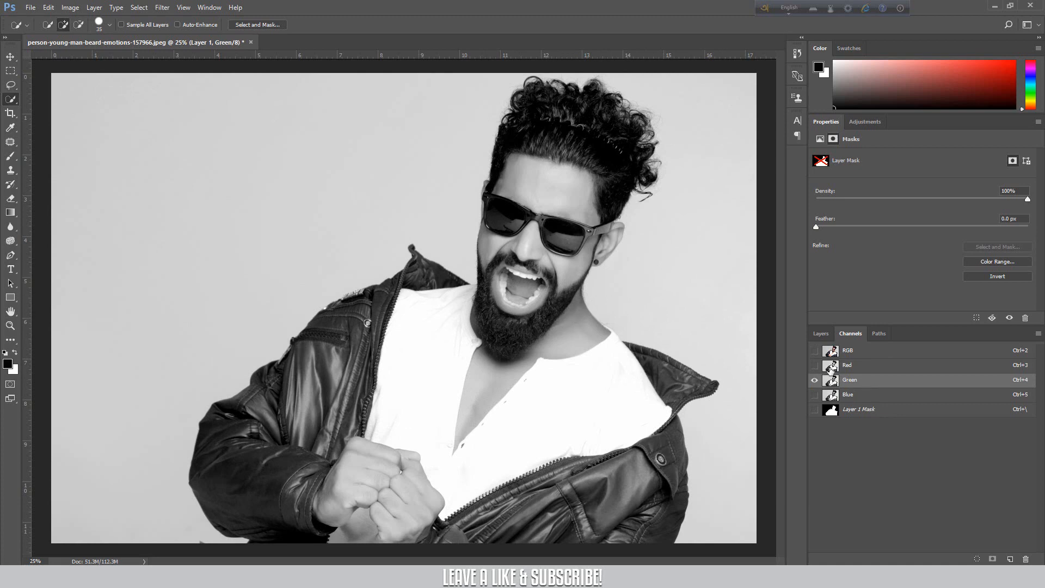
pyautogui.click(831, 368)
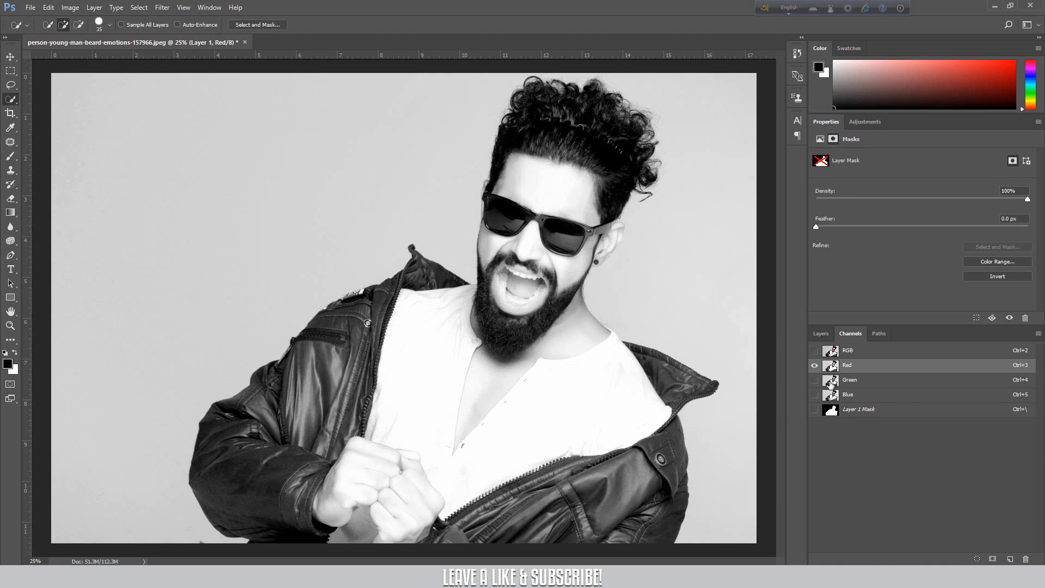
pyautogui.click(832, 384)
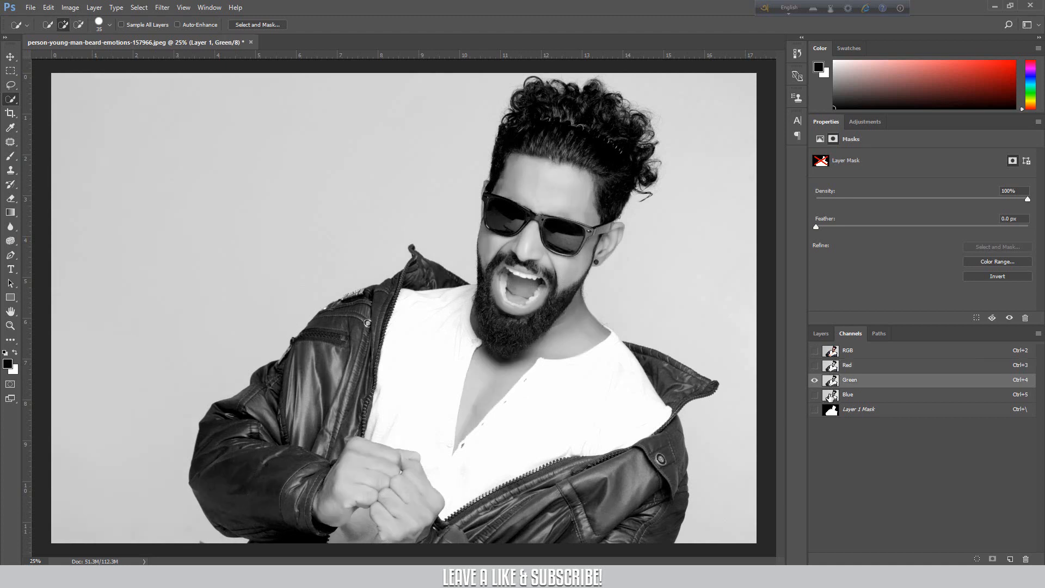
pyautogui.click(830, 398)
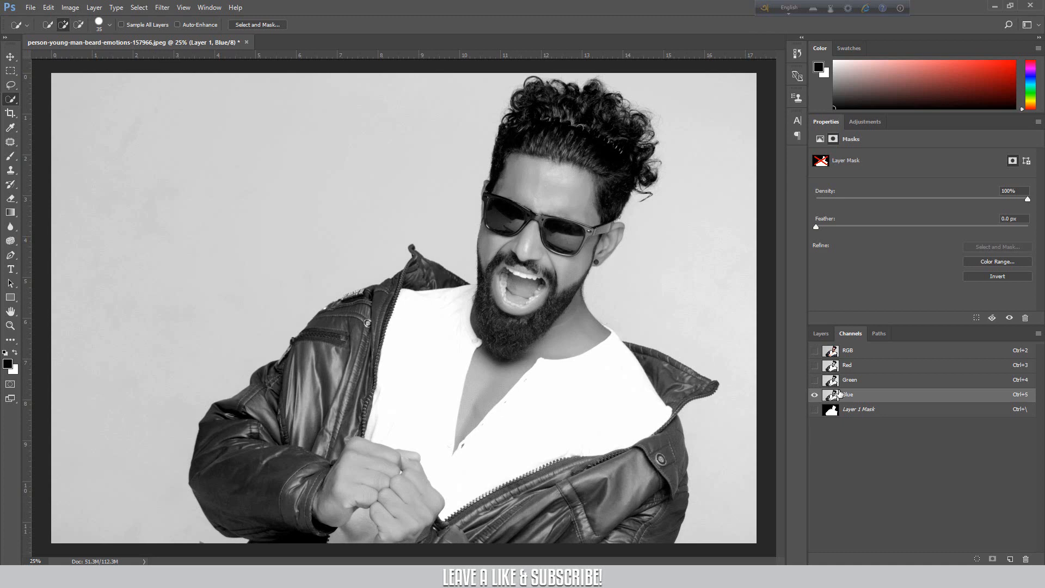
# Examine the curly hair up close in the Red and Blue channels to compare its contrast against the background
pyautogui.hotkey('ctrl', '+')
pyautogui.hotkey('ctrl', '+')
pyautogui.hotkey('ctrl', '+')
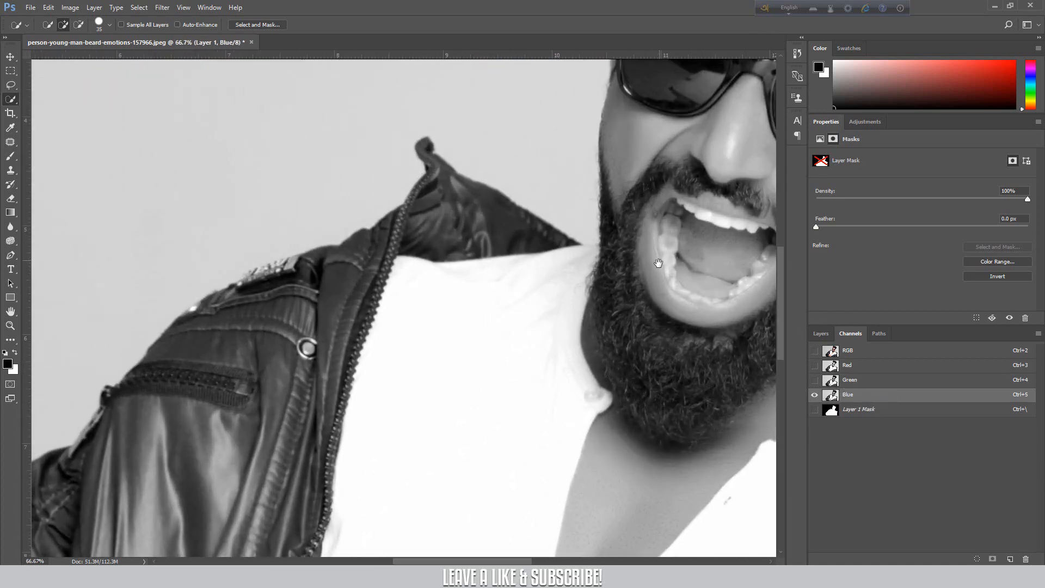
pyautogui.moveTo(658, 263); pyautogui.dragTo(490, 510)
pyautogui.moveTo(638, 233); pyautogui.dragTo(566, 427)
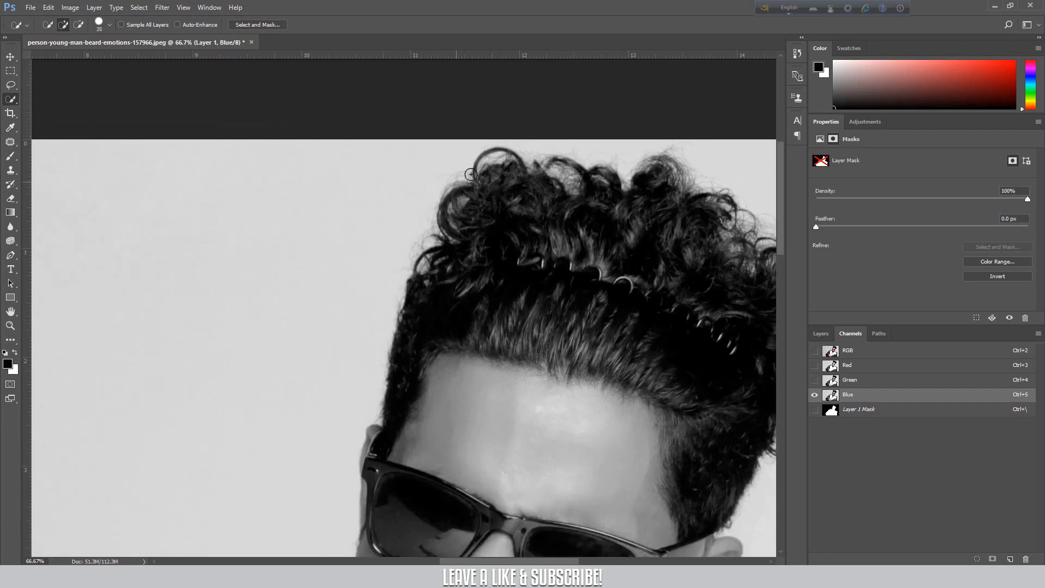
pyautogui.click(833, 371)
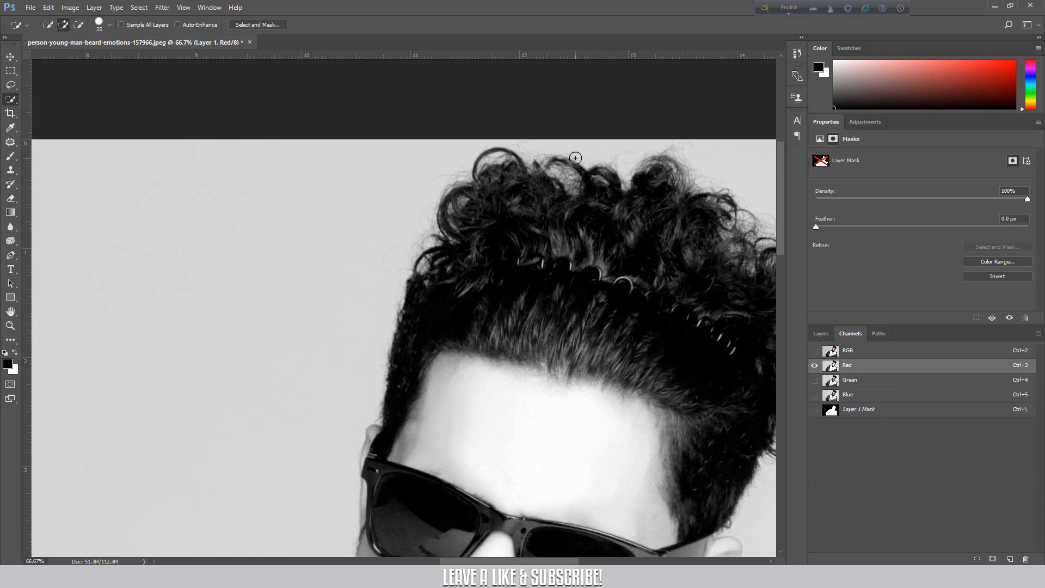
pyautogui.click(832, 394)
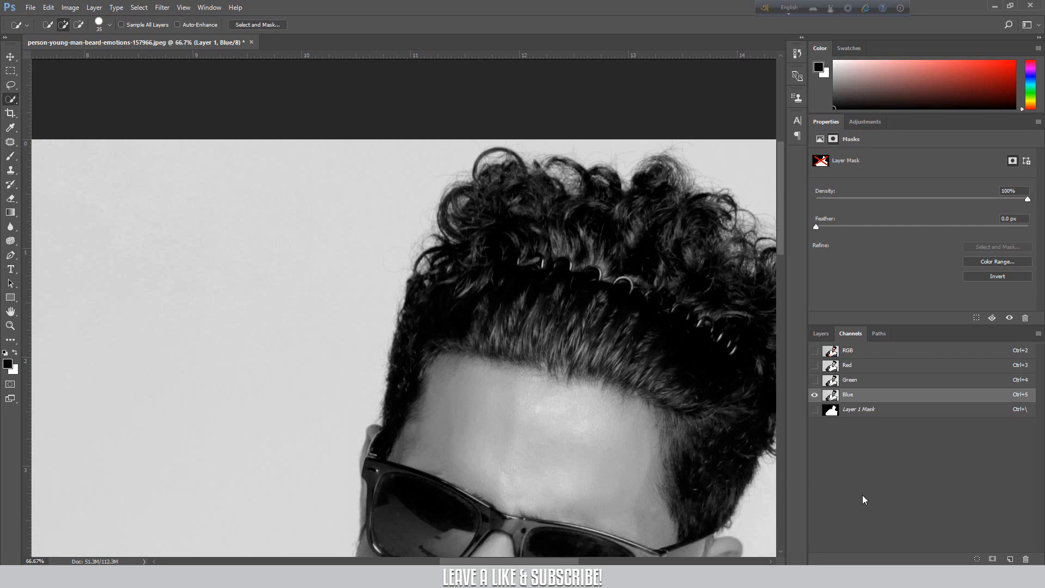
# Duplicate the Blue channel
pyautogui.hotkey('ctrl', '-')
pyautogui.hotkey('ctrl', '-')
pyautogui.hotkey('ctrl', '-')
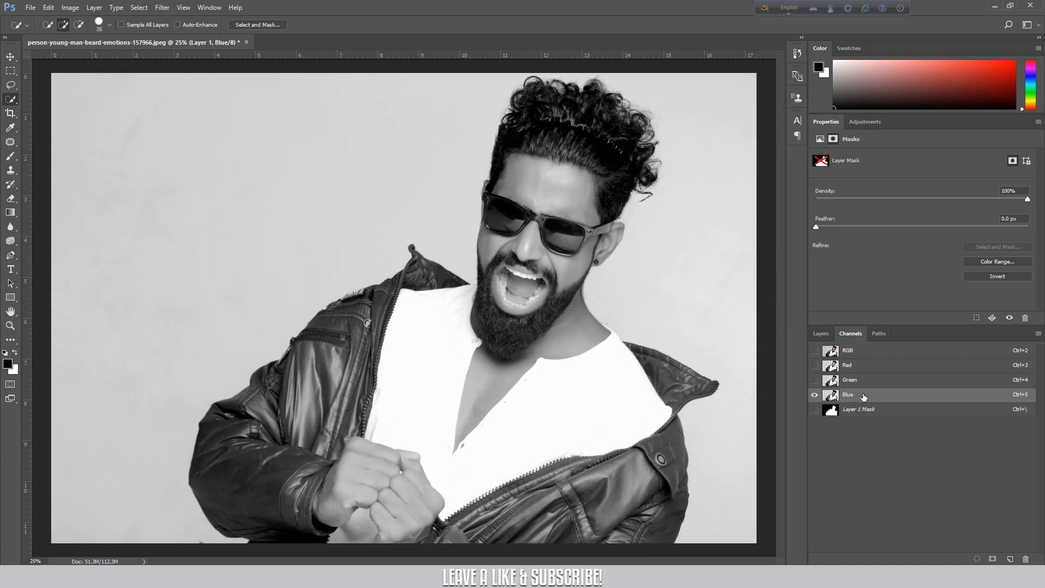
pyautogui.moveTo(863, 397); pyautogui.dragTo(1010, 559)
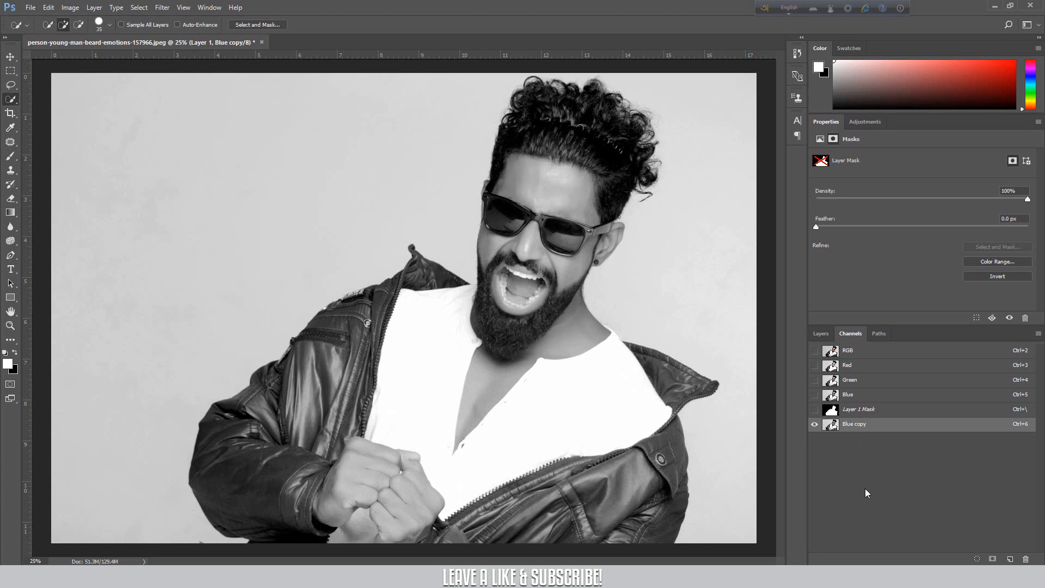
# Start a Levels adjustment on the Blue copy channel and set its white point by sampling the grey background beside the man
pyautogui.hotkey('ctrl', 'l')
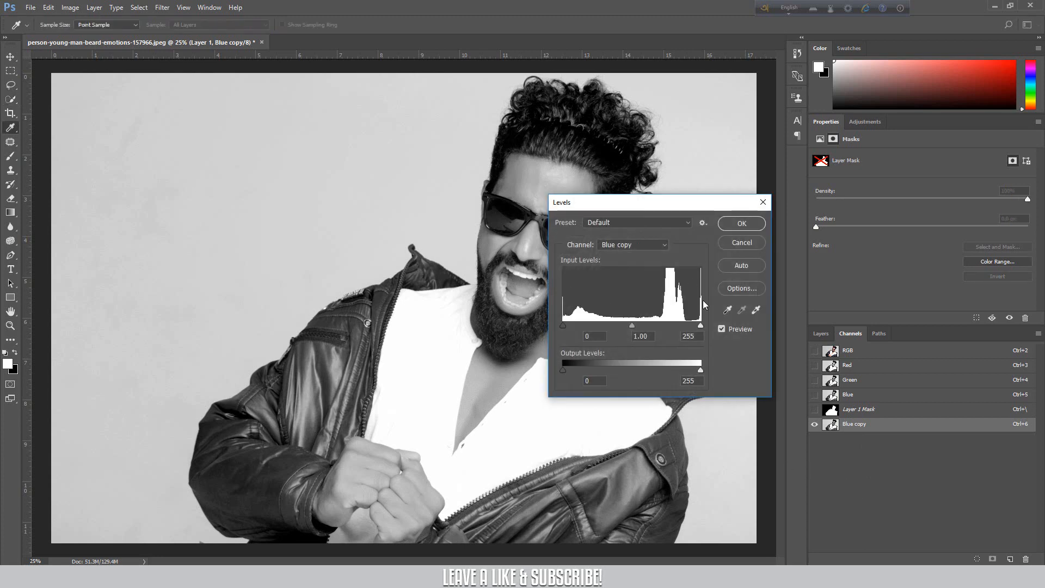
pyautogui.moveTo(679, 209); pyautogui.dragTo(791, 221)
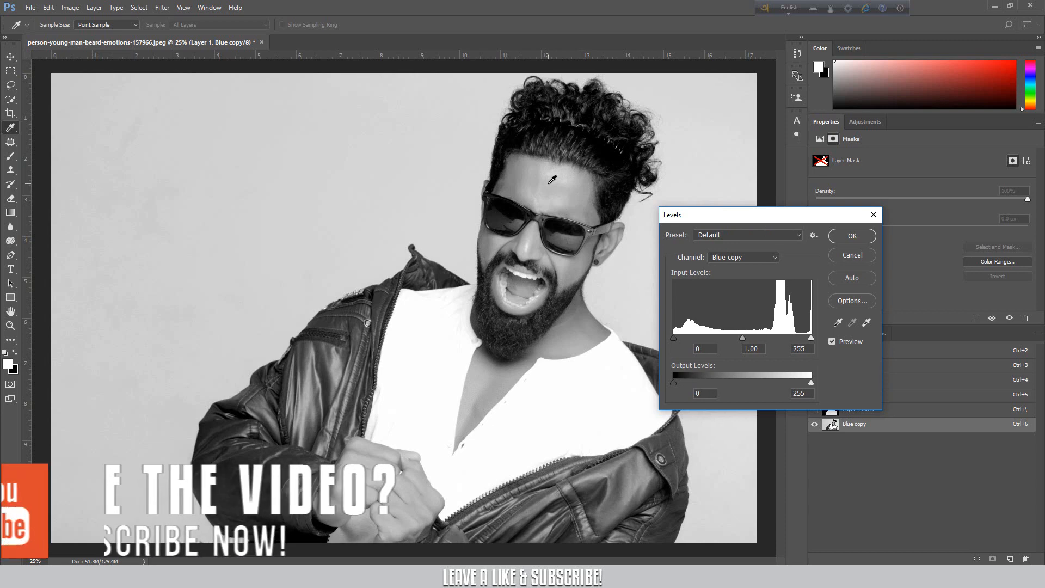
pyautogui.click(866, 323)
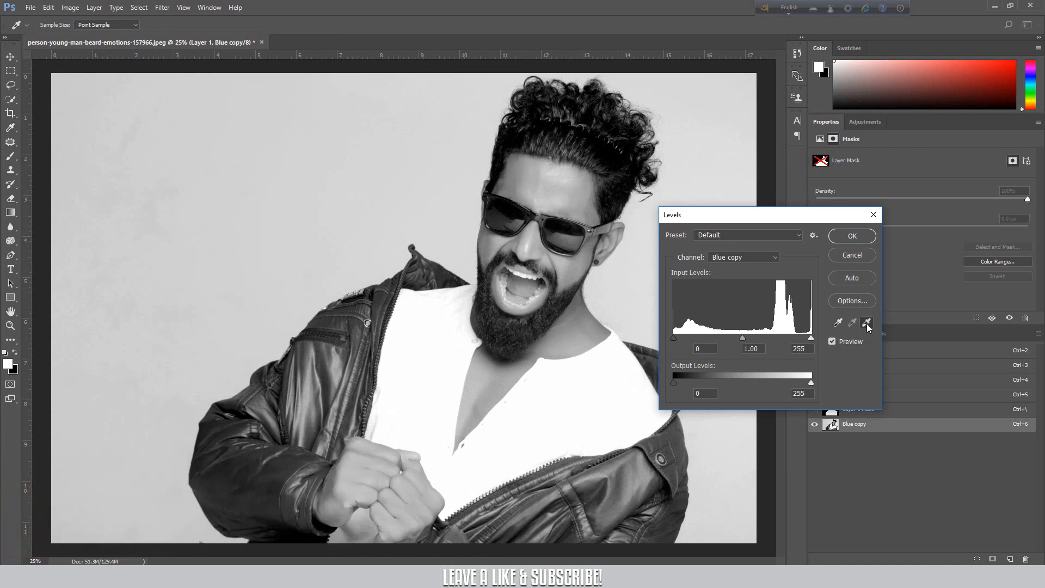
pyautogui.click(256, 186)
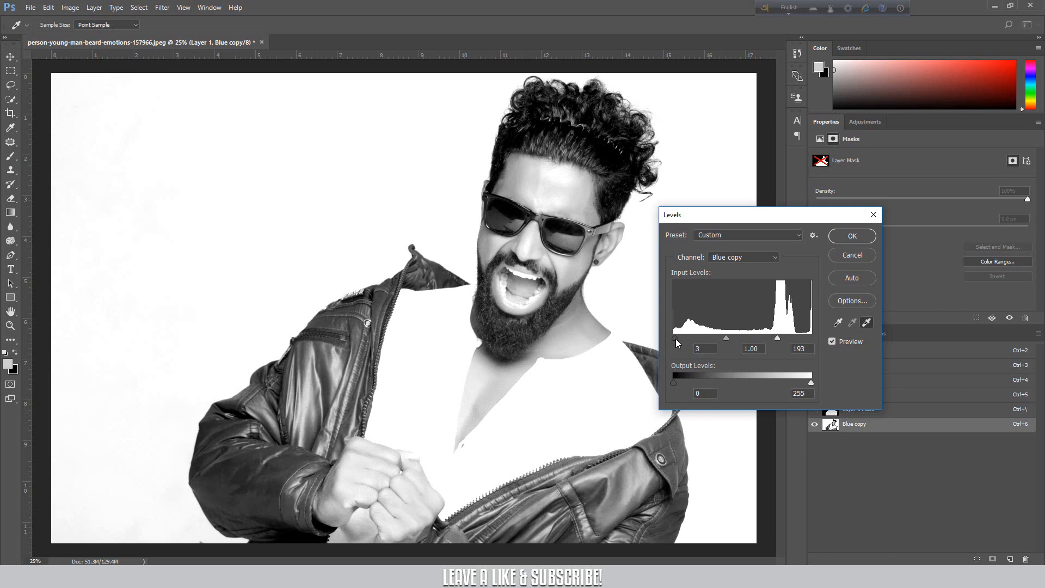
# Try a shadow input level of 30 on the Blue copy channel and inspect the curly hair up close
pyautogui.moveTo(675, 339); pyautogui.dragTo(695, 342)
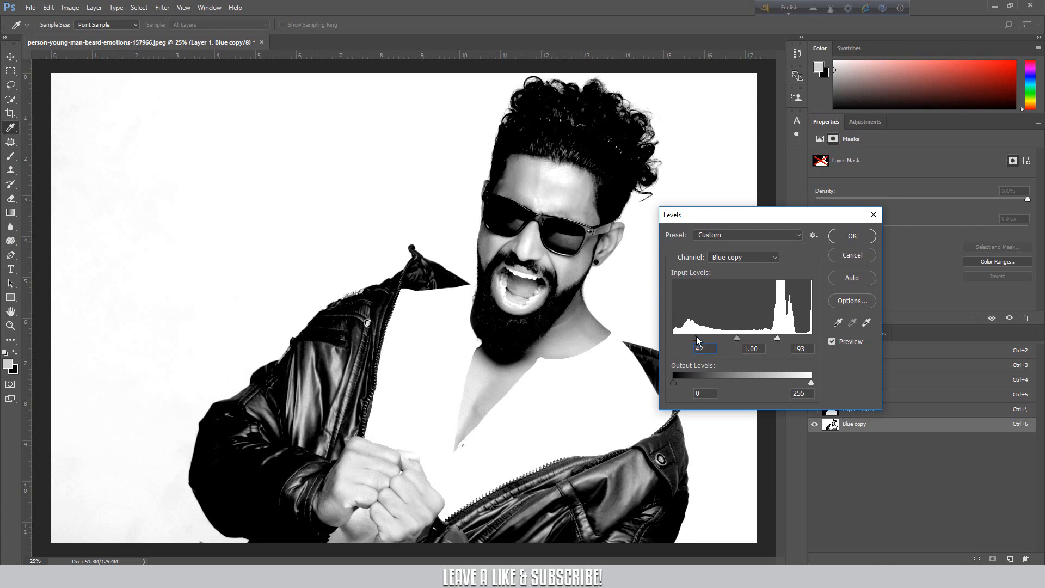
pyautogui.moveTo(697, 335); pyautogui.dragTo(692, 336)
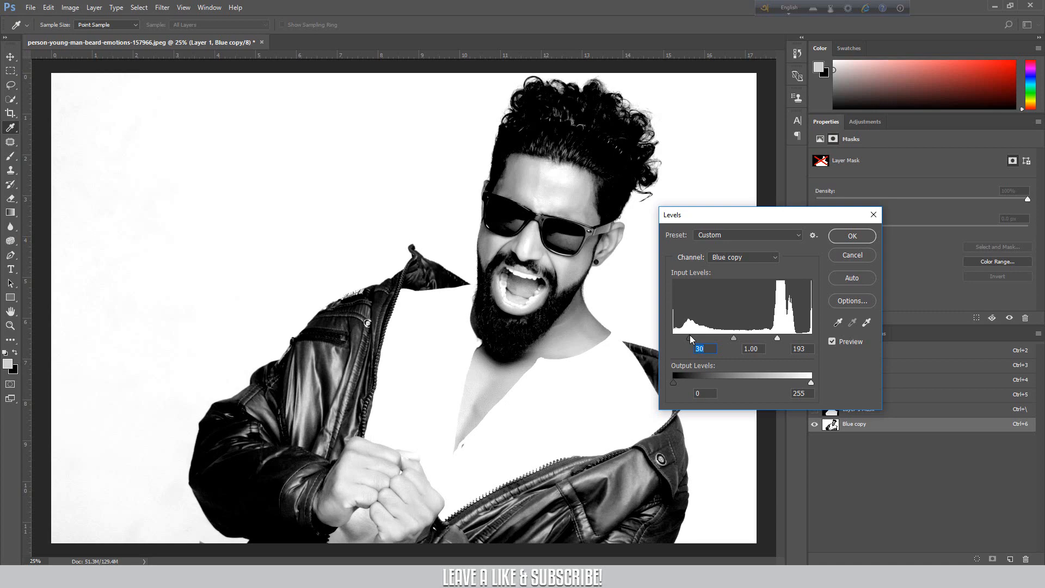
pyautogui.hotkey('ctrl', '+')
pyautogui.hotkey('ctrl', '+')
pyautogui.hotkey('ctrl', '+')
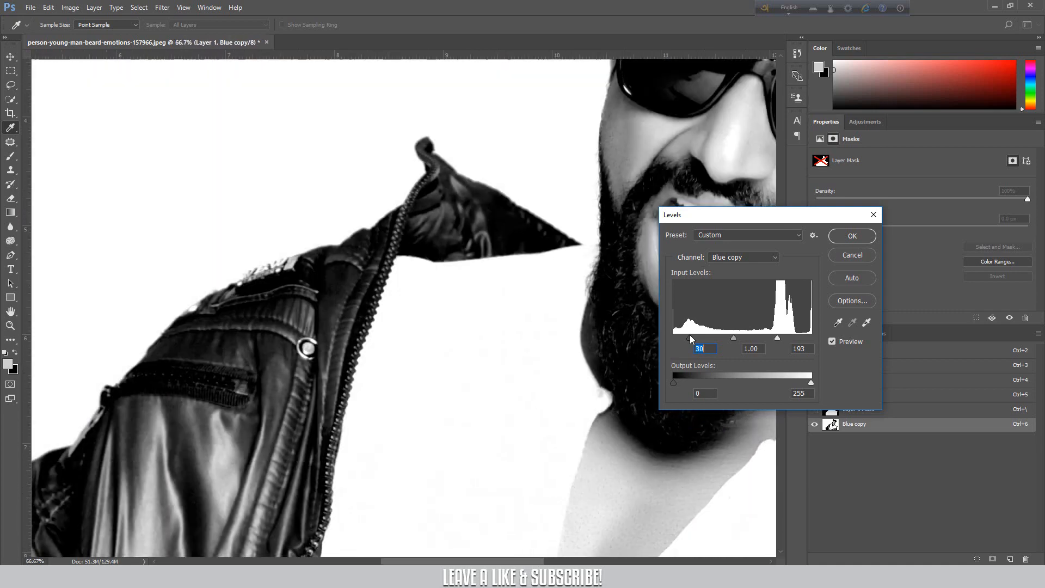
pyautogui.moveTo(527, 260); pyautogui.dragTo(424, 383)
pyautogui.moveTo(549, 296); pyautogui.dragTo(373, 432)
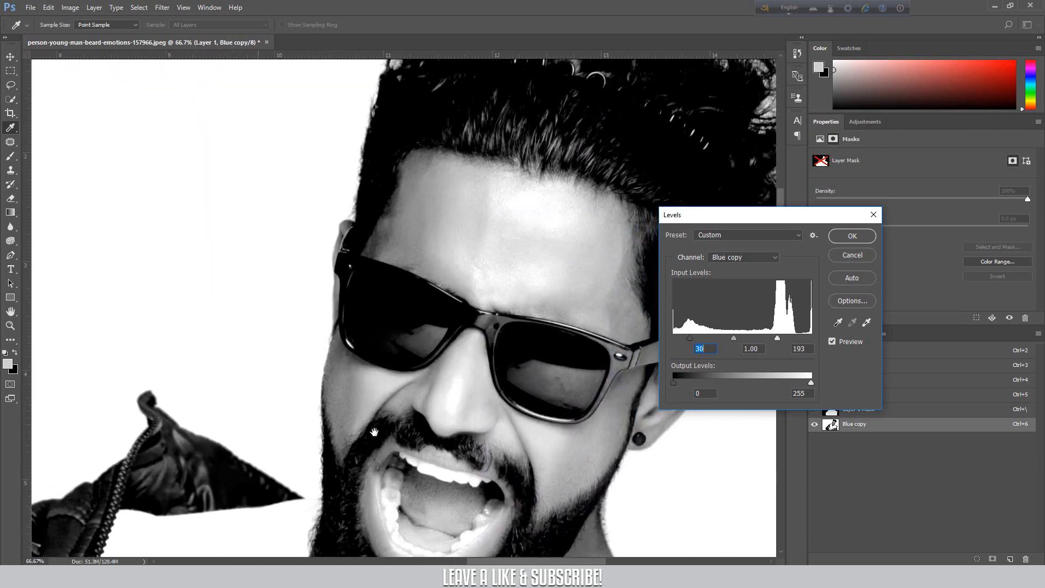
pyautogui.moveTo(534, 219); pyautogui.dragTo(411, 396)
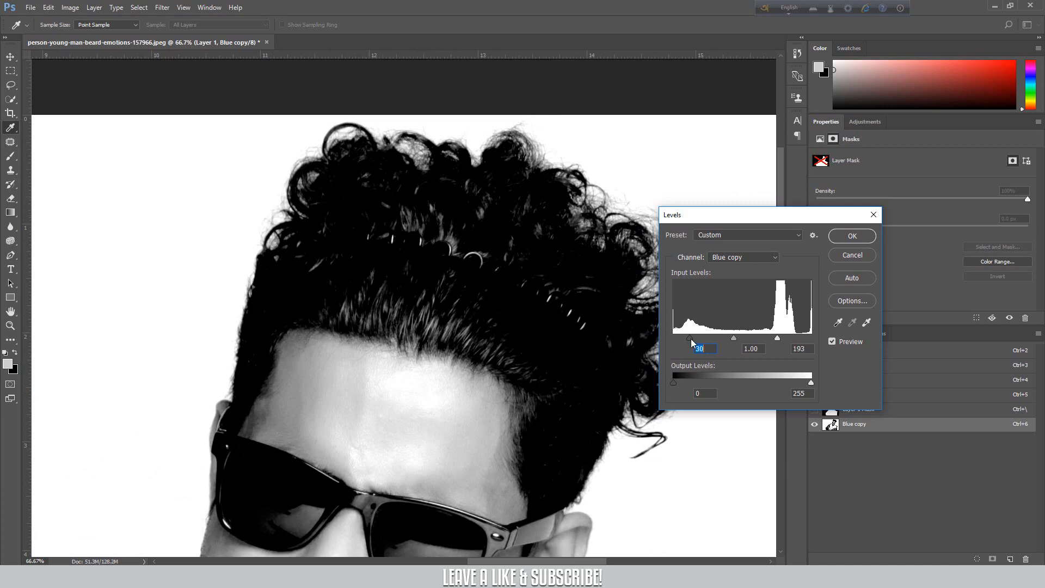
# Set the shadow input level to 35 and the midtones to 0.90, and apply the Levels adjustment
pyautogui.moveTo(691, 339); pyautogui.dragTo(776, 342)
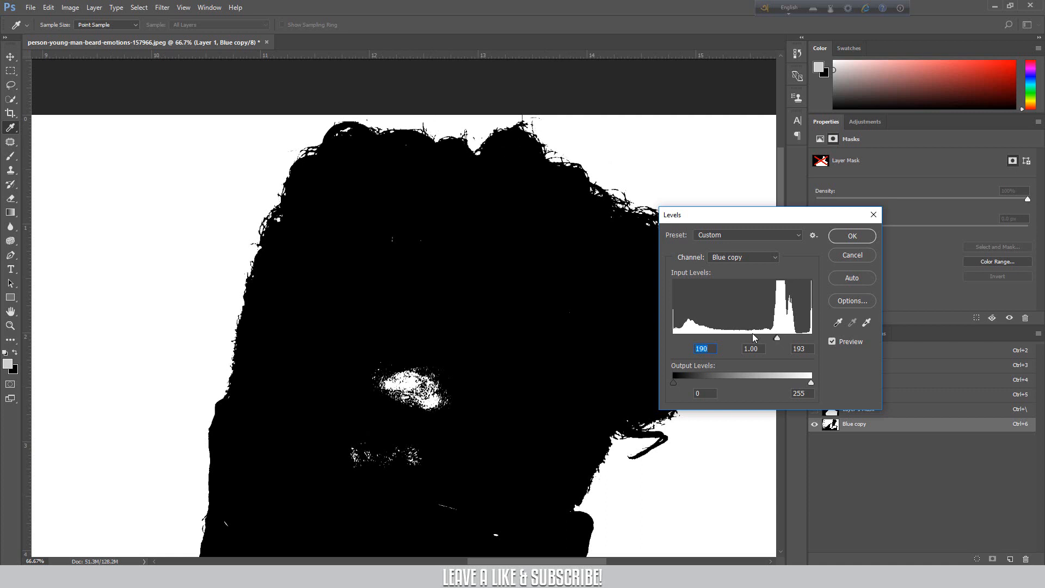
pyautogui.click(774, 342)
pyautogui.moveTo(777, 339); pyautogui.dragTo(691, 335)
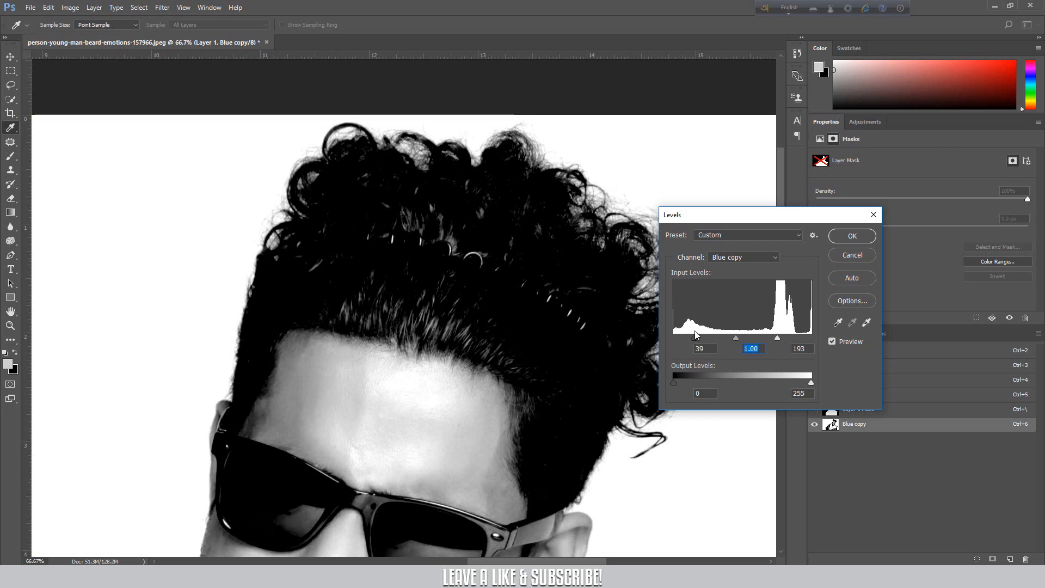
pyautogui.moveTo(737, 336); pyautogui.dragTo(740, 337)
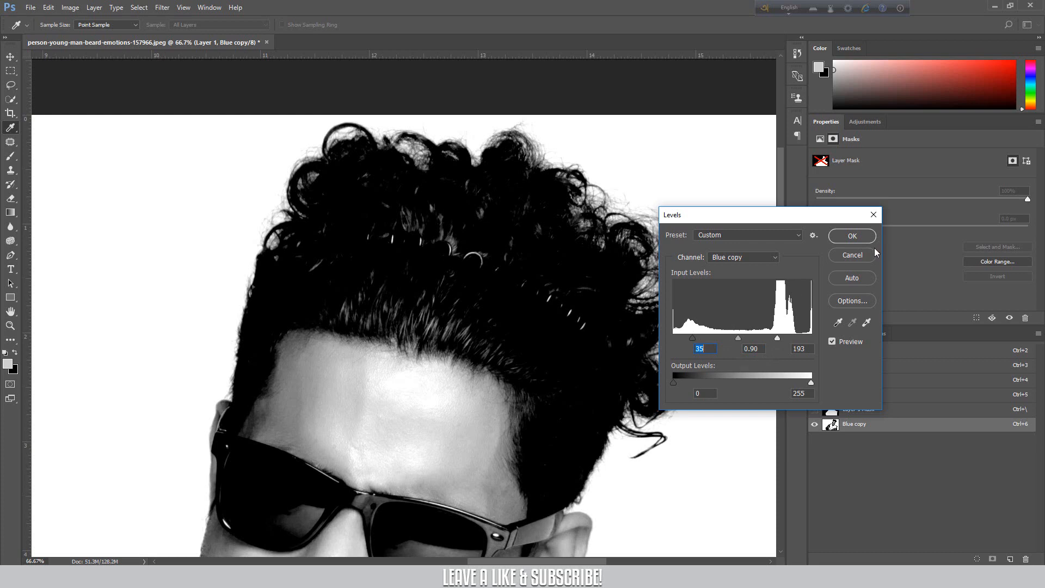
pyautogui.click(861, 237)
pyautogui.press('w')
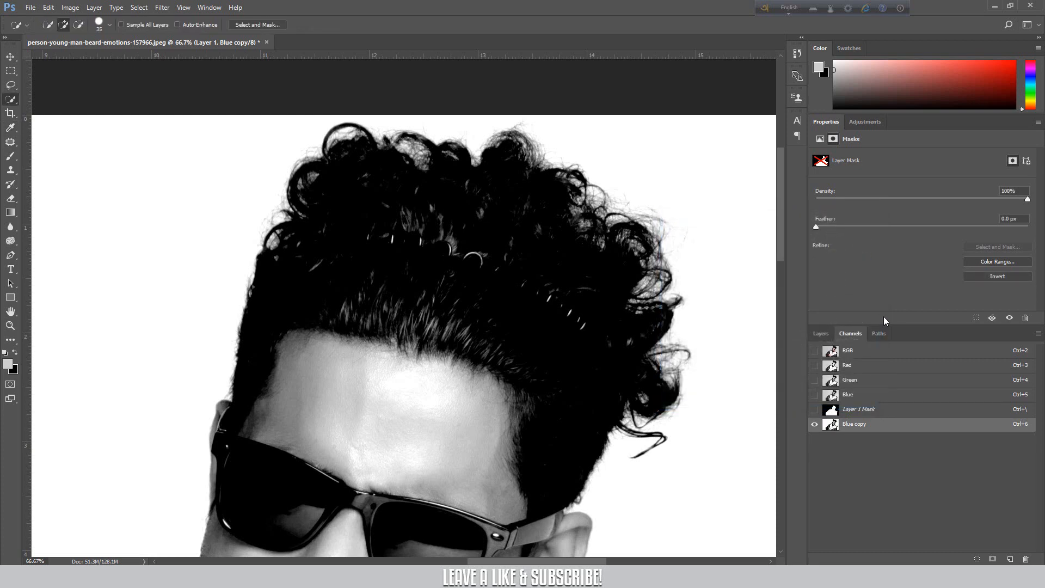
# Load the Blue copy channel as a selection
pyautogui.hotkey('ctrl', '-')
pyautogui.hotkey('ctrl', '-')
pyautogui.hotkey('ctrl', '-')
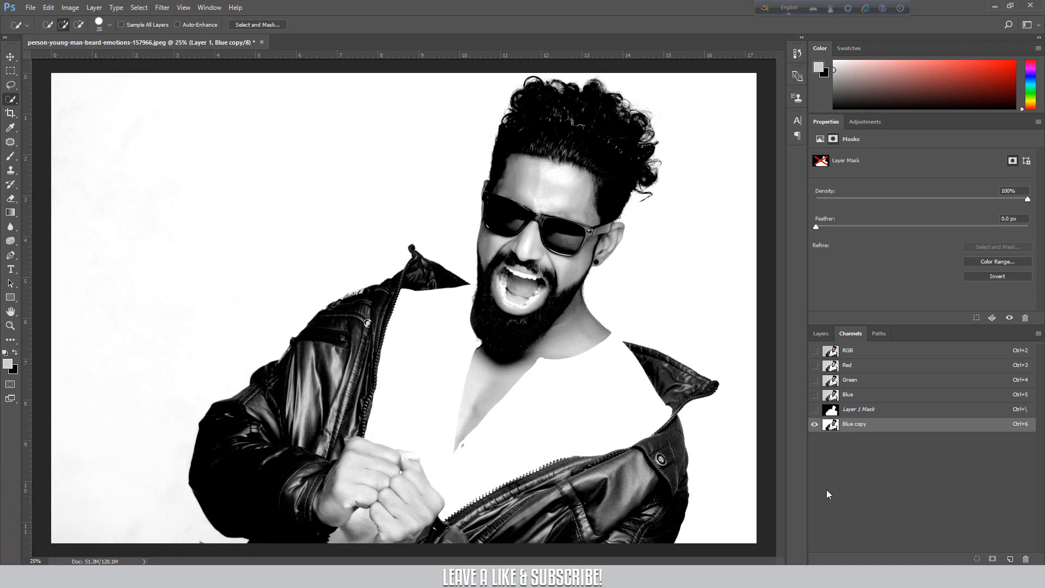
pyautogui.keyDown('ctrl'); pyautogui.click(833, 426); pyautogui.keyUp('ctrl')
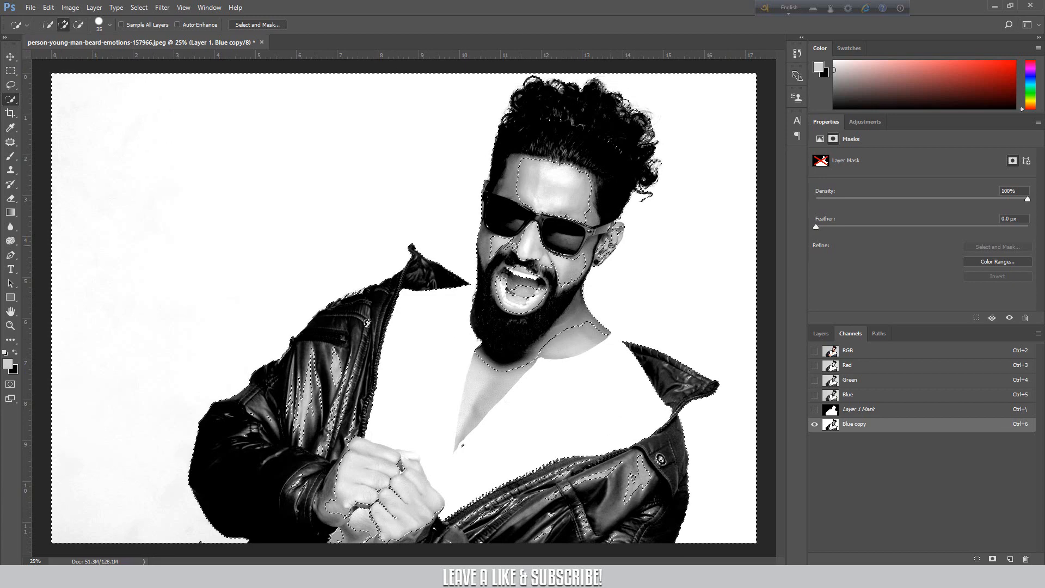
# Re-enable the layer mask on Layer 1 and make the mask the active editing target
pyautogui.click(819, 334)
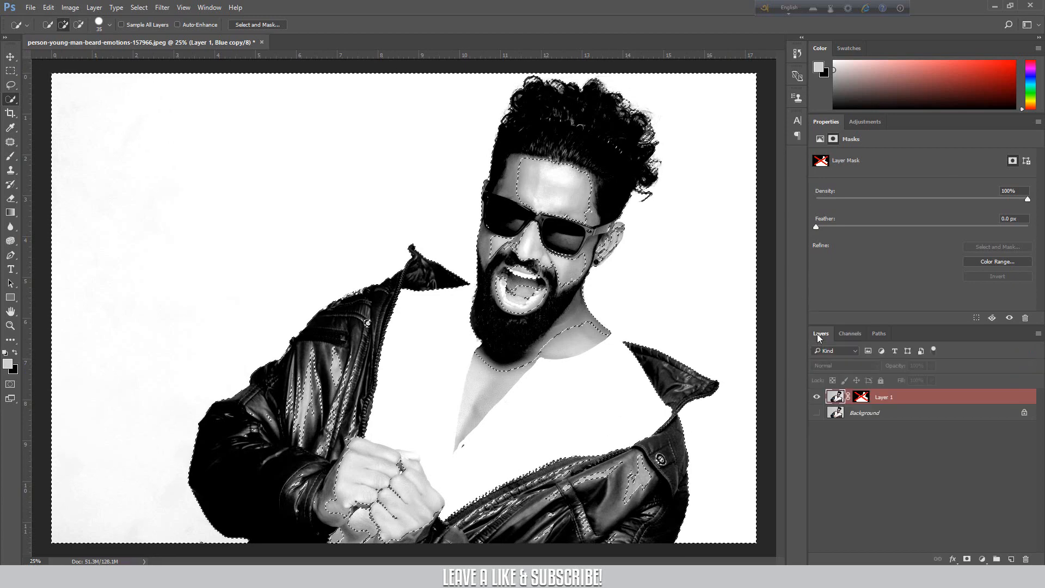
pyautogui.keyDown('shift'); pyautogui.click(860, 399); pyautogui.keyUp('shift')
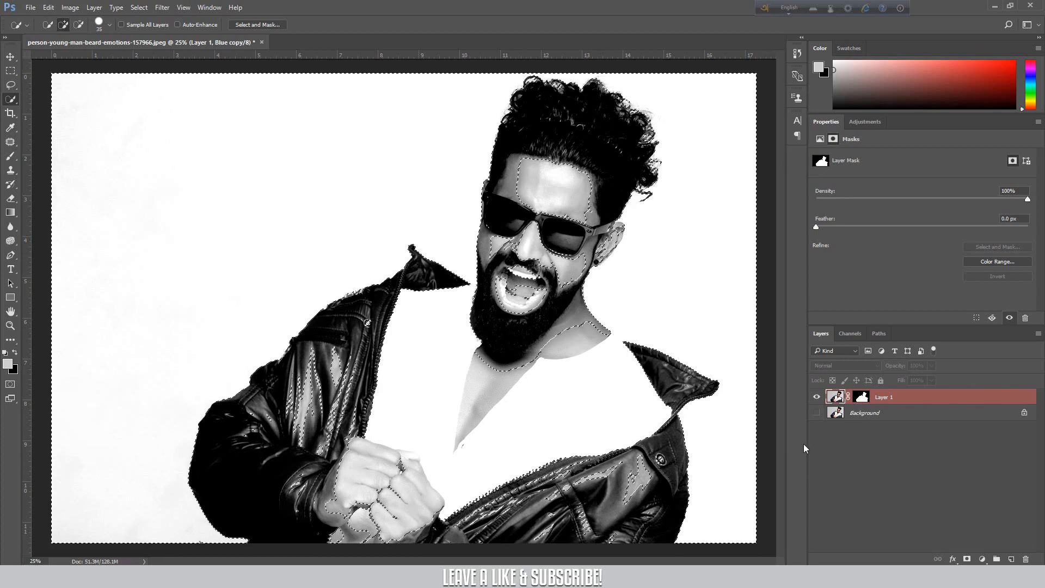
pyautogui.click(861, 396)
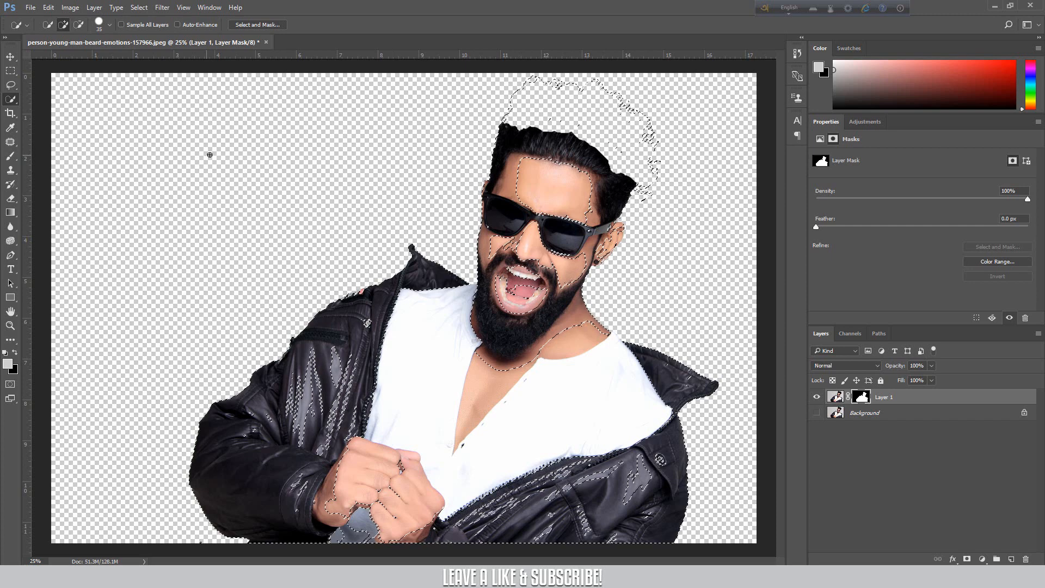
# Set up the Brush tool with a soft round tip and Normal blending mode
pyautogui.click(11, 157)
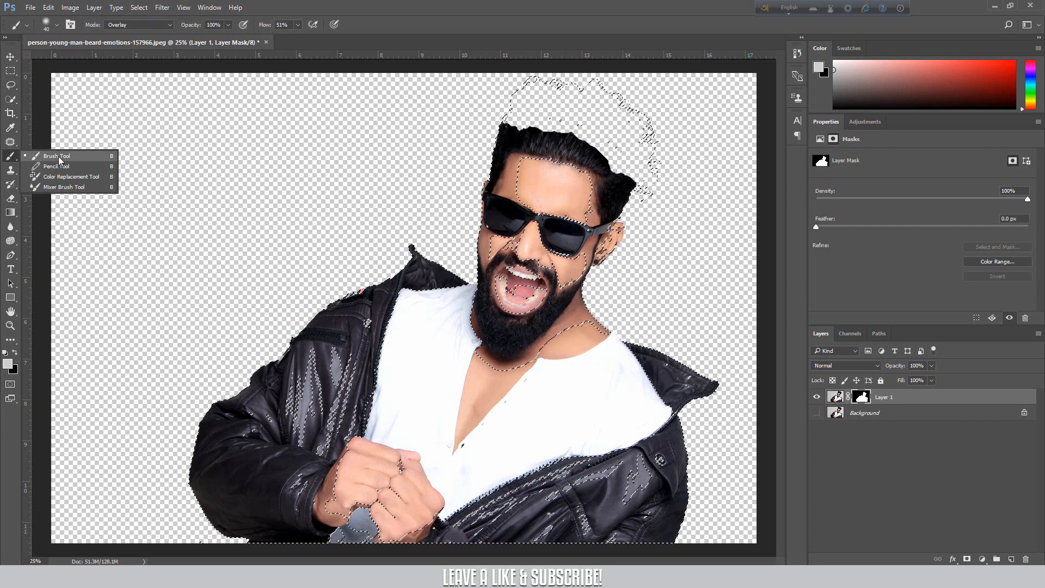
pyautogui.click(57, 156)
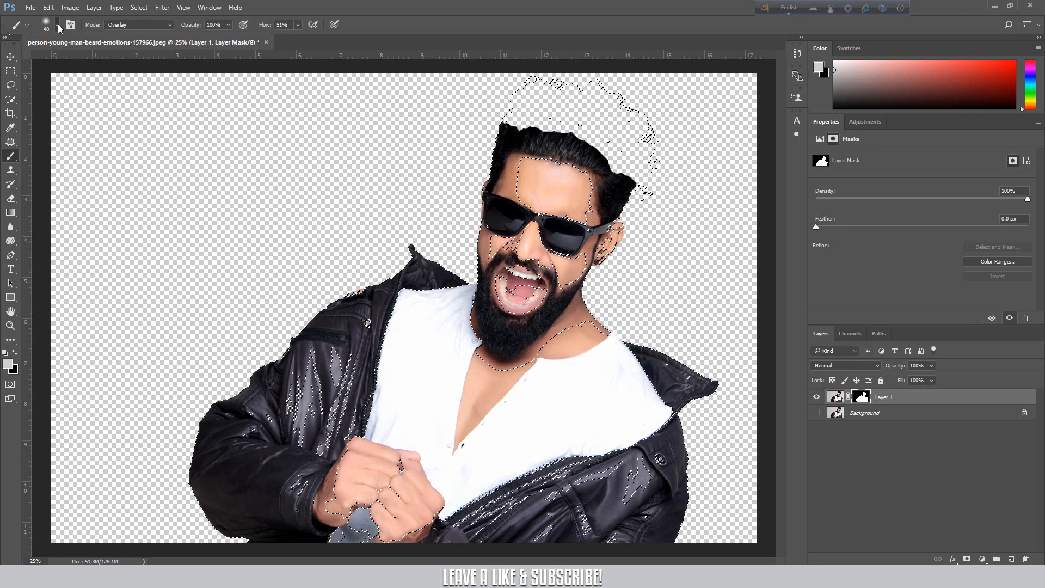
pyautogui.rightClick(64, 79)
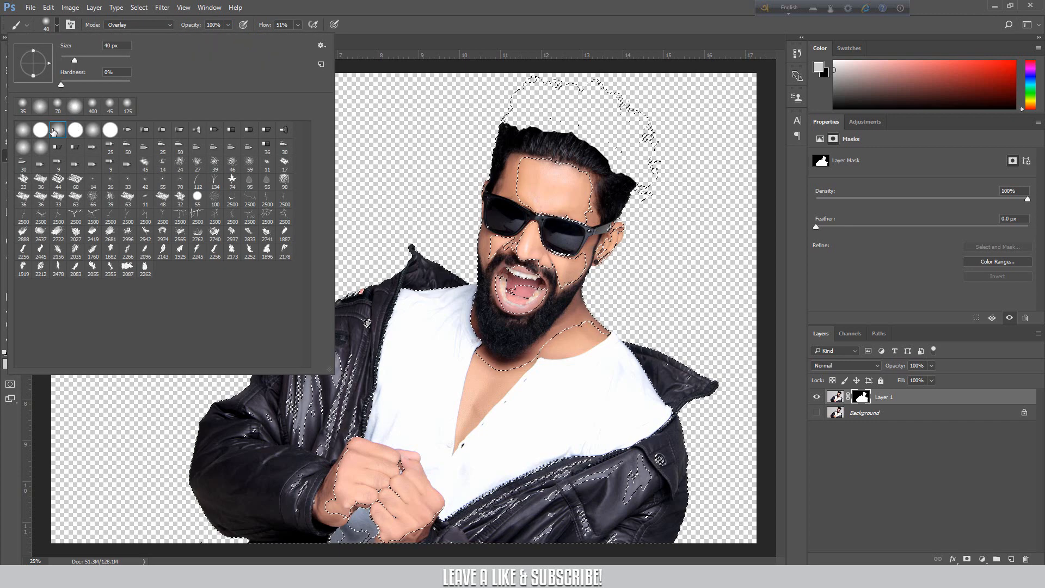
pyautogui.click(23, 130)
pyautogui.press('Return')
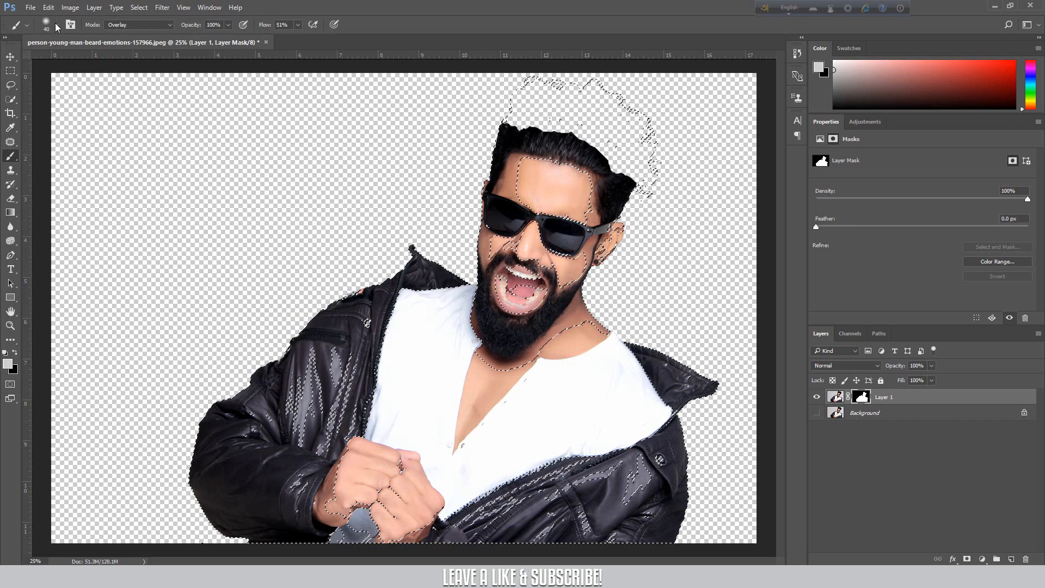
pyautogui.click(123, 27)
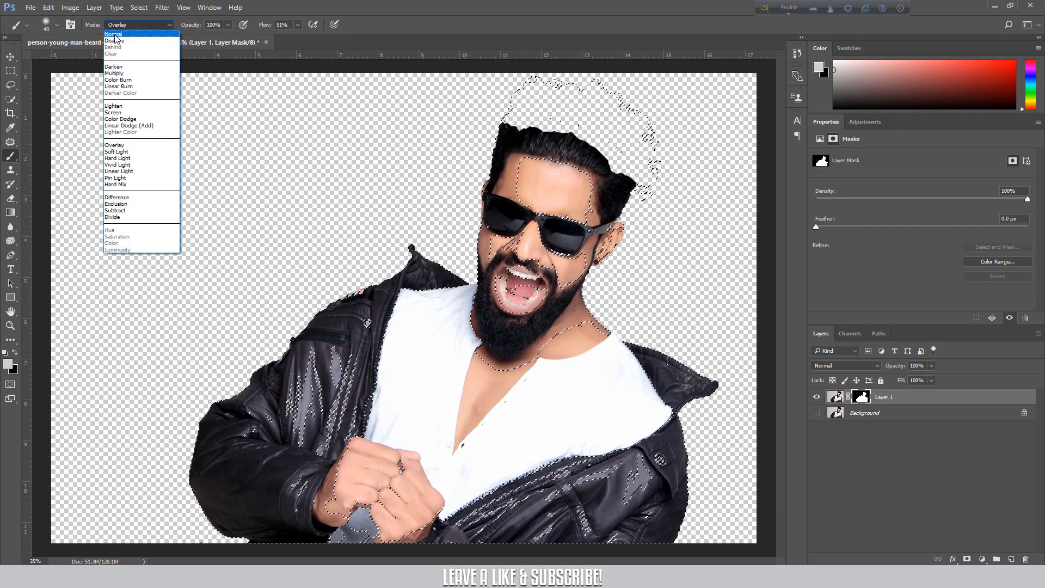
pyautogui.click(114, 34)
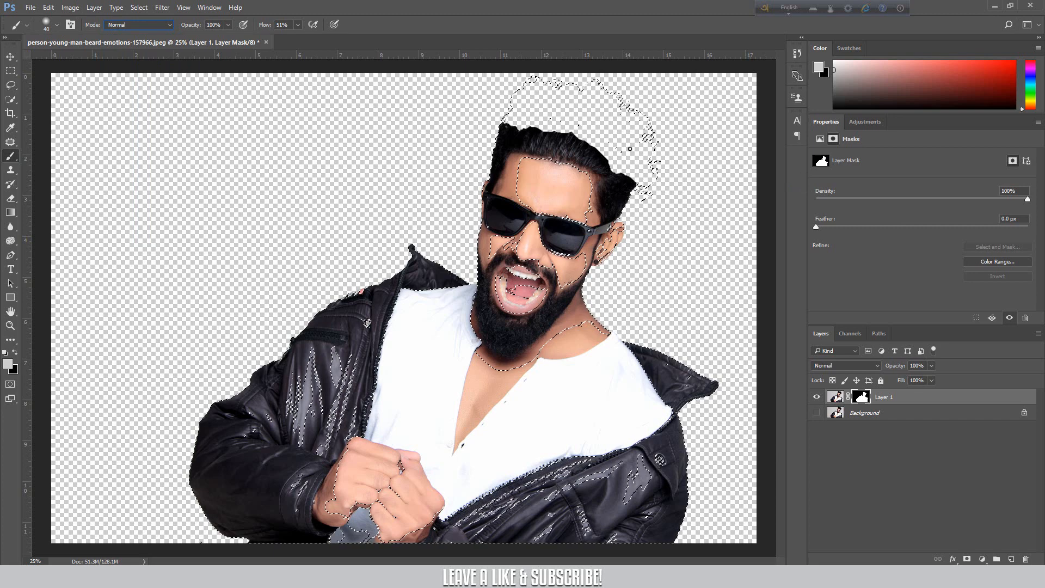
# Paint white over the selected curly hair on Layer 1's mask with a 600 px brush, using the default mask colours
pyautogui.press(']')
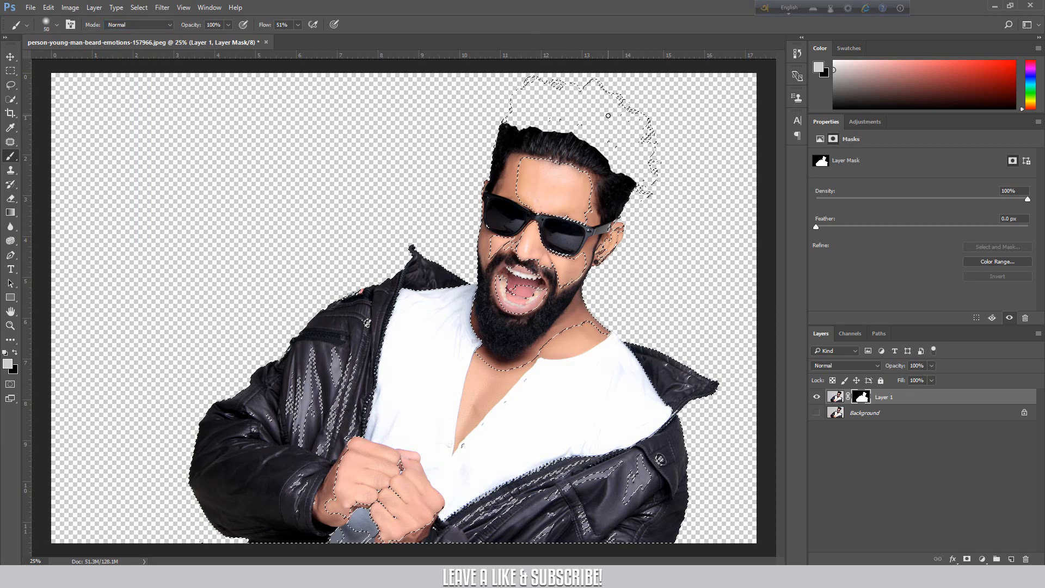
pyautogui.press(']')
pyautogui.press(']')
pyautogui.press(']')
pyautogui.press(']')
pyautogui.press(']')
pyautogui.press(']')
pyautogui.press(']')
pyautogui.press(']')
pyautogui.press(']')
pyautogui.press(']')
pyautogui.press(']')
pyautogui.press(']')
pyautogui.press(']')
pyautogui.press(']')
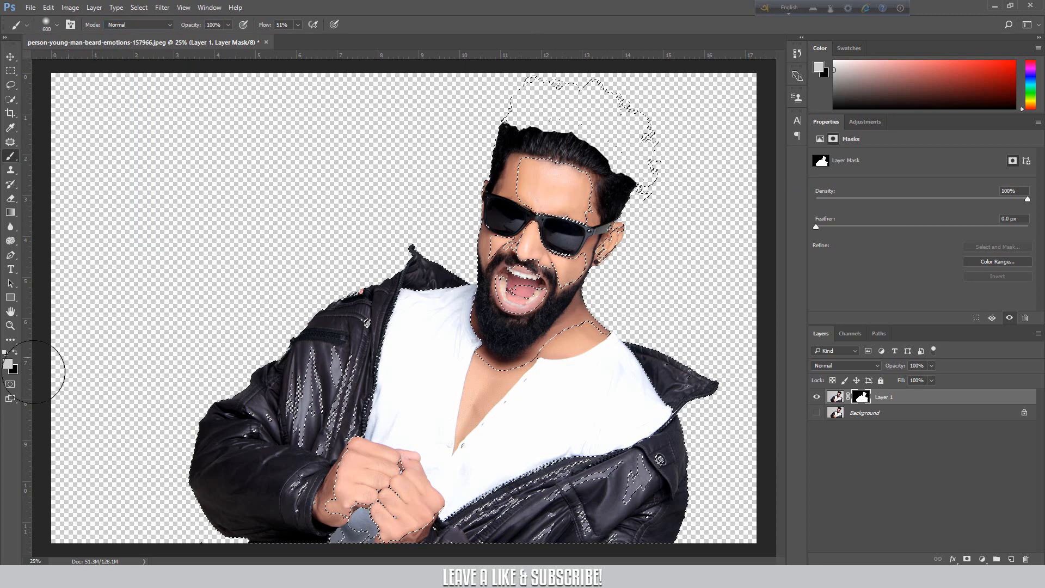
pyautogui.press('d')
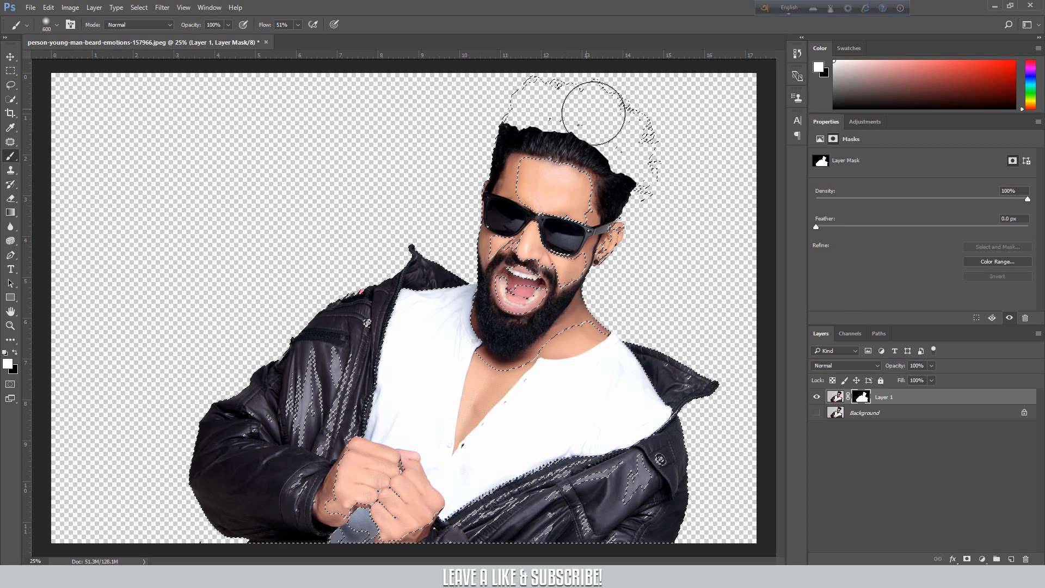
pyautogui.moveTo(594, 112)
pyautogui.mouseDown()
pyautogui.moveTo(515, 116)
pyautogui.moveTo(605, 117)
pyautogui.moveTo(546, 103)
pyautogui.moveTo(642, 135)
pyautogui.moveTo(602, 132)
pyautogui.moveTo(557, 92)
pyautogui.moveTo(600, 169)
pyautogui.moveTo(611, 164)
pyautogui.moveTo(563, 117)
pyautogui.moveTo(599, 141)
pyautogui.moveTo(531, 86)
pyautogui.moveTo(551, 80)
pyautogui.moveTo(495, 140)
pyautogui.moveTo(591, 121)
pyautogui.moveTo(518, 66)
pyautogui.moveTo(608, 115)
pyautogui.moveTo(618, 193)
pyautogui.moveTo(634, 203)
pyautogui.moveTo(643, 126)
pyautogui.moveTo(661, 206)
pyautogui.moveTo(634, 183)
pyautogui.moveTo(597, 98)
pyautogui.moveTo(619, 138)
pyautogui.moveTo(528, 67)
pyautogui.moveTo(624, 129)
pyautogui.moveTo(554, 101)
pyautogui.moveTo(542, 71)
pyautogui.moveTo(547, 115)
pyautogui.moveTo(507, 176)
pyautogui.moveTo(548, 132)
pyautogui.moveTo(522, 88)
pyautogui.moveTo(496, 157)
pyautogui.moveTo(587, 121)
pyautogui.moveTo(546, 90)
pyautogui.moveTo(639, 163)
pyautogui.moveTo(632, 135)
pyautogui.moveTo(642, 134)
pyautogui.moveTo(653, 195)
pyautogui.mouseUp()
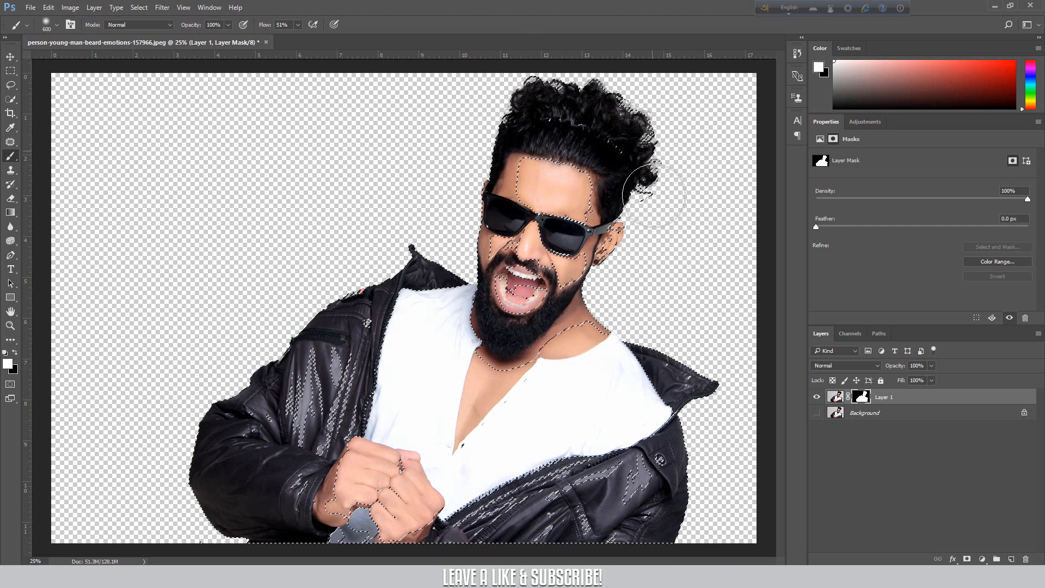
# Display Layer 1's mask on its own, examine its edges around the hair, and return to the normal image view
pyautogui.keyDown('alt'); pyautogui.click(862, 399); pyautogui.keyUp('alt')
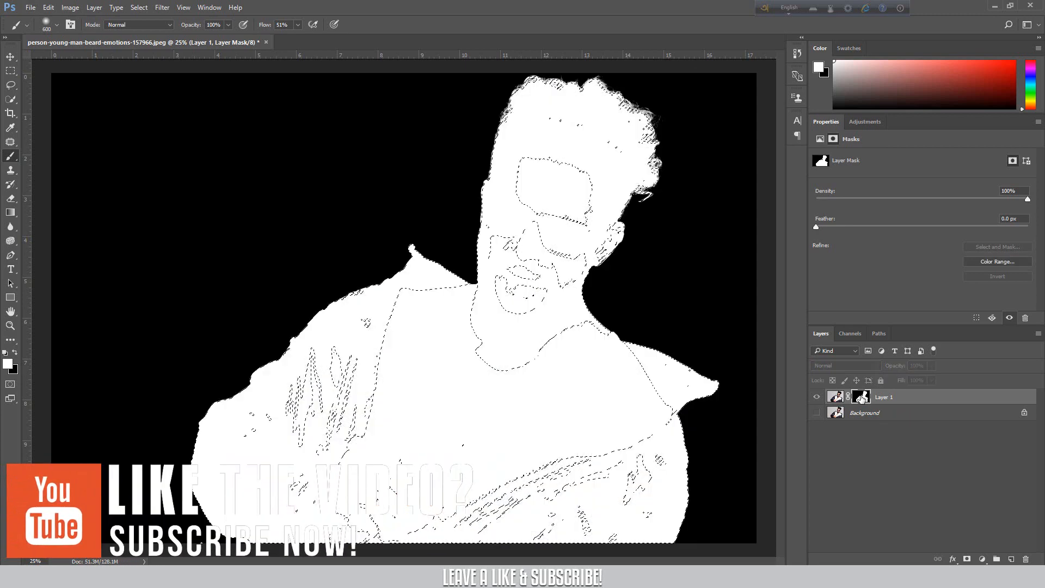
pyautogui.hotkey('ctrl', '+')
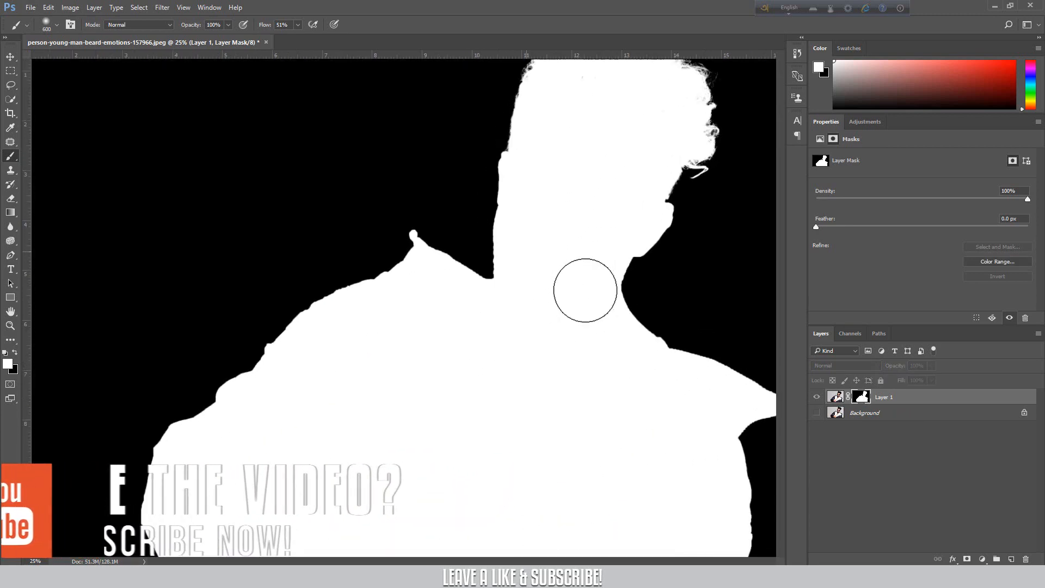
pyautogui.hotkey('ctrl', '+')
pyautogui.moveTo(494, 315)
pyautogui.mouseDown()
pyautogui.moveTo(422, 377)
pyautogui.moveTo(453, 459)
pyautogui.mouseUp()
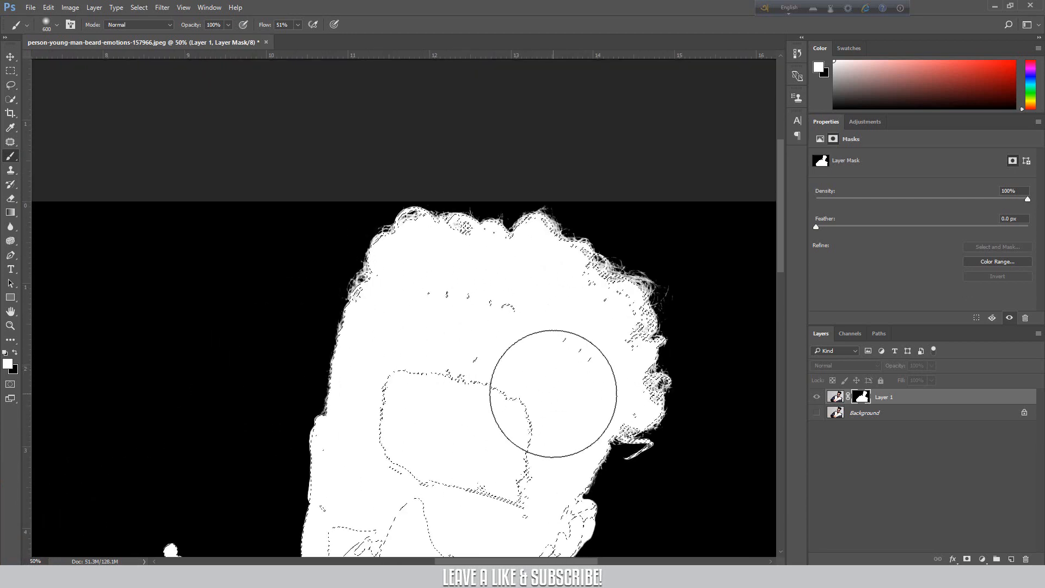
pyautogui.hotkey('ctrl', '-')
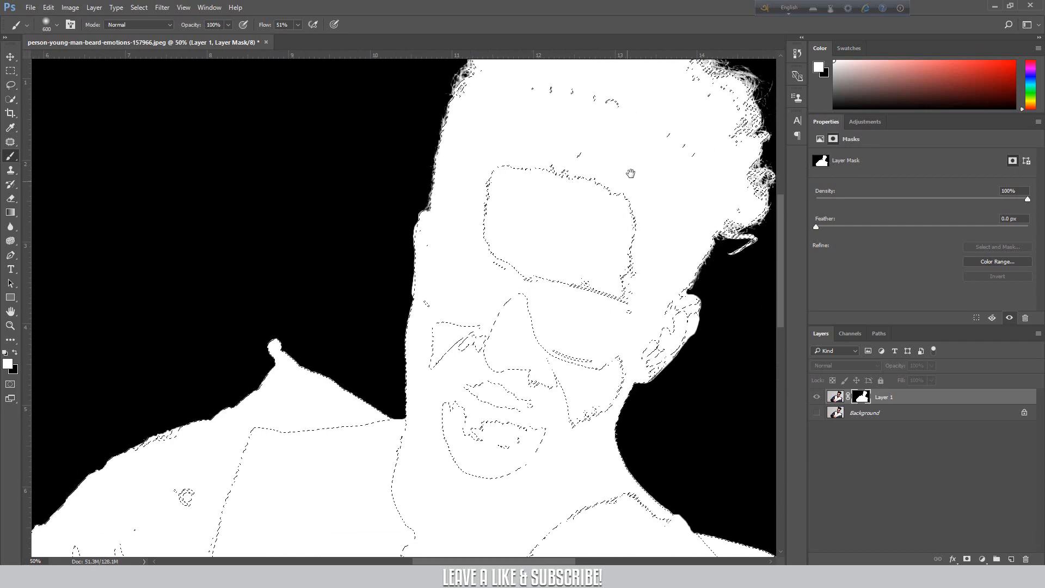
pyautogui.moveTo(630, 172); pyautogui.dragTo(572, 262)
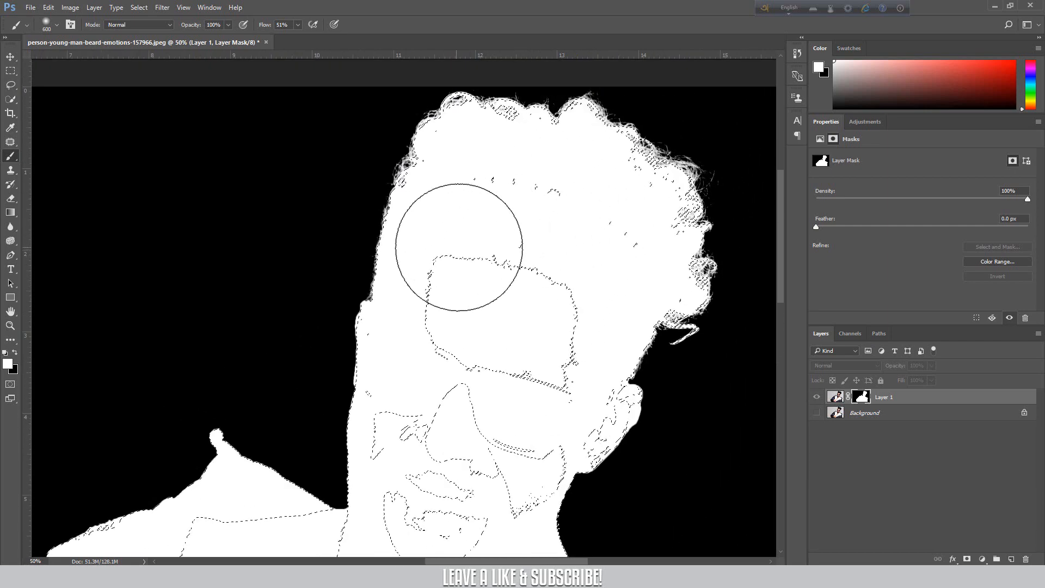
pyautogui.keyDown('alt'); pyautogui.click(862, 398); pyautogui.keyUp('alt')
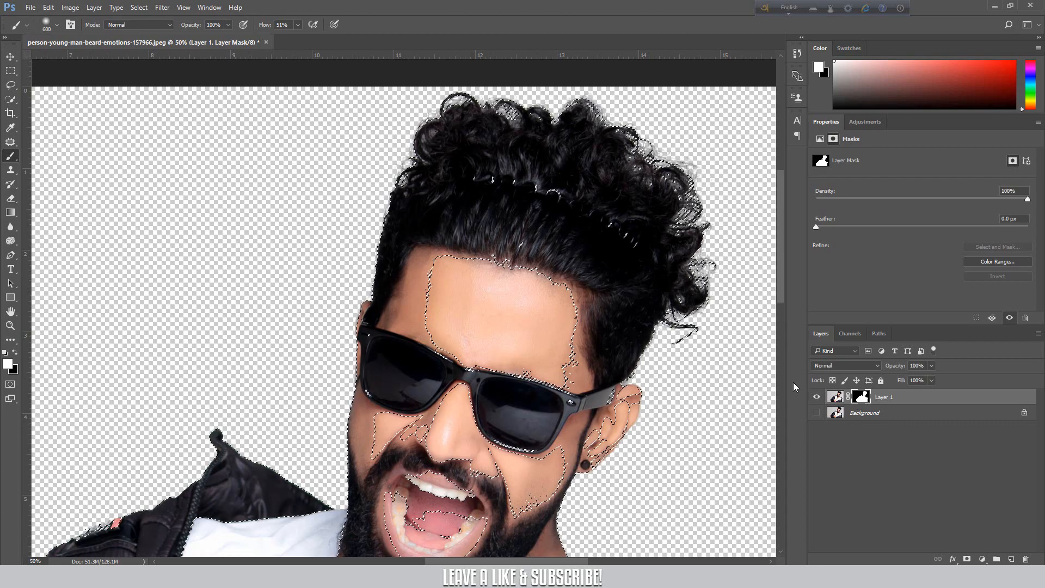
# Deselect the channel-based selection
pyautogui.hotkey('ctrl', '-')
pyautogui.hotkey('ctrl', '-')
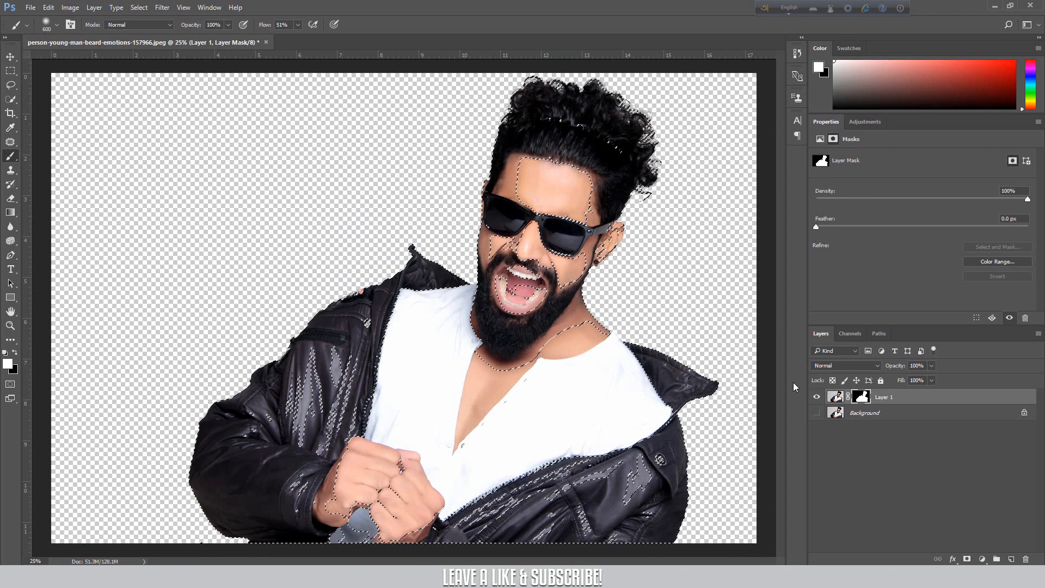
pyautogui.hotkey('ctrl', 'd')
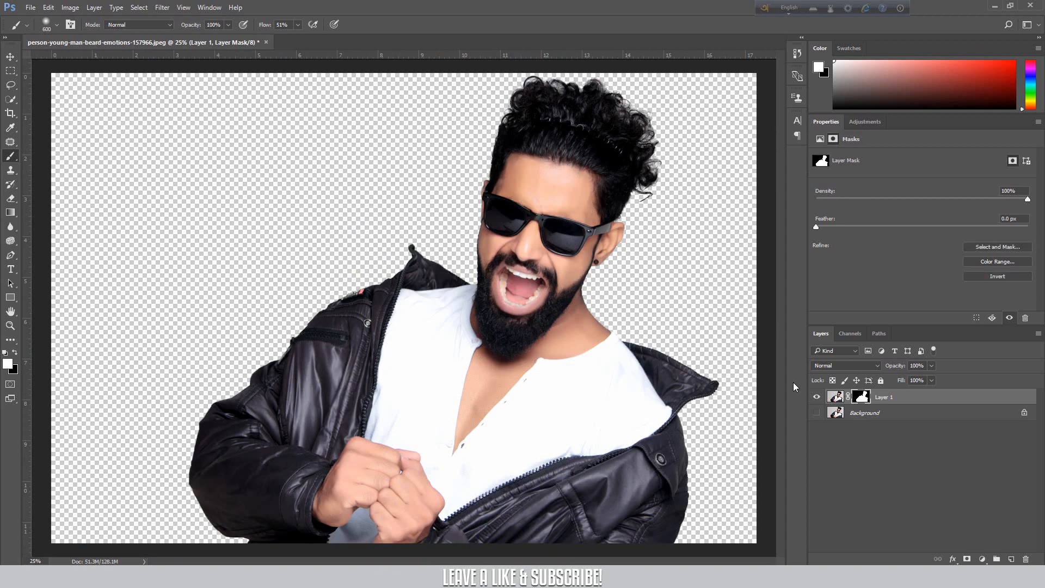
# Add a near-white (fdfdfd) Solid Color fill layer and place it beneath Layer 1
pyautogui.click(983, 561)
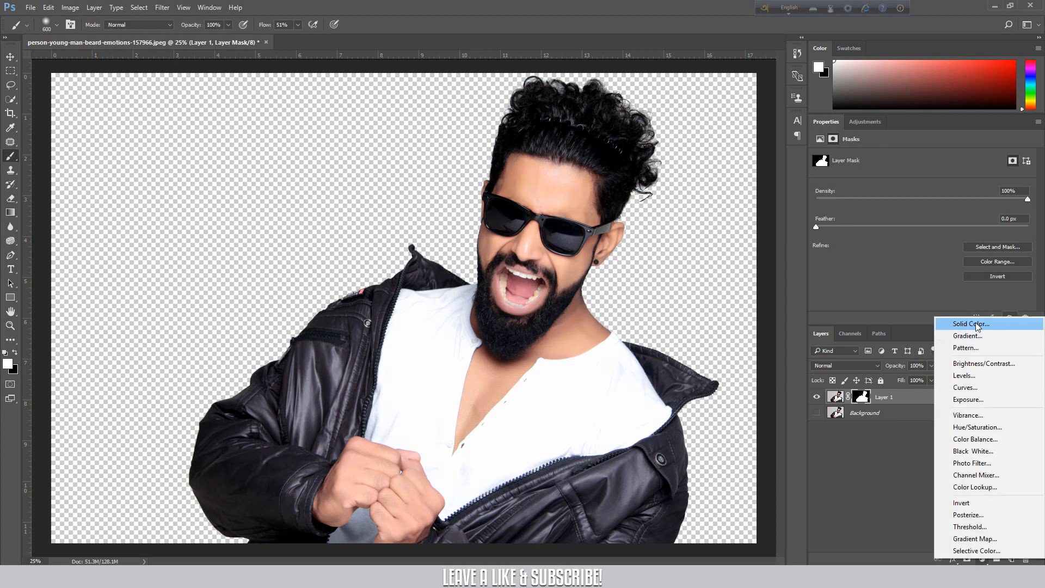
pyautogui.click(958, 323)
pyautogui.moveTo(787, 317); pyautogui.dragTo(679, 253)
pyautogui.click(937, 255)
pyautogui.press('b')
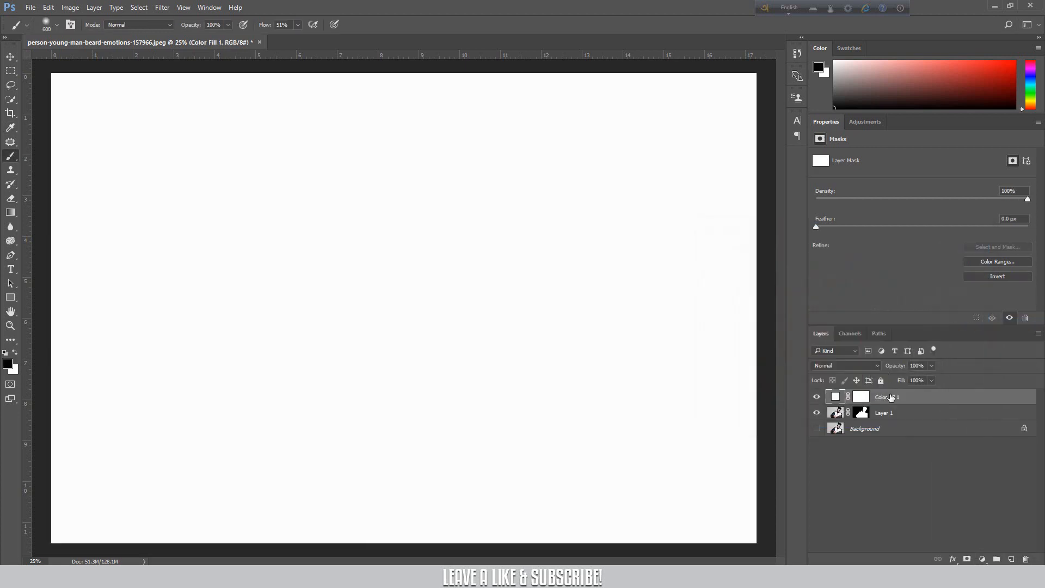
pyautogui.moveTo(891, 398); pyautogui.dragTo(892, 423)
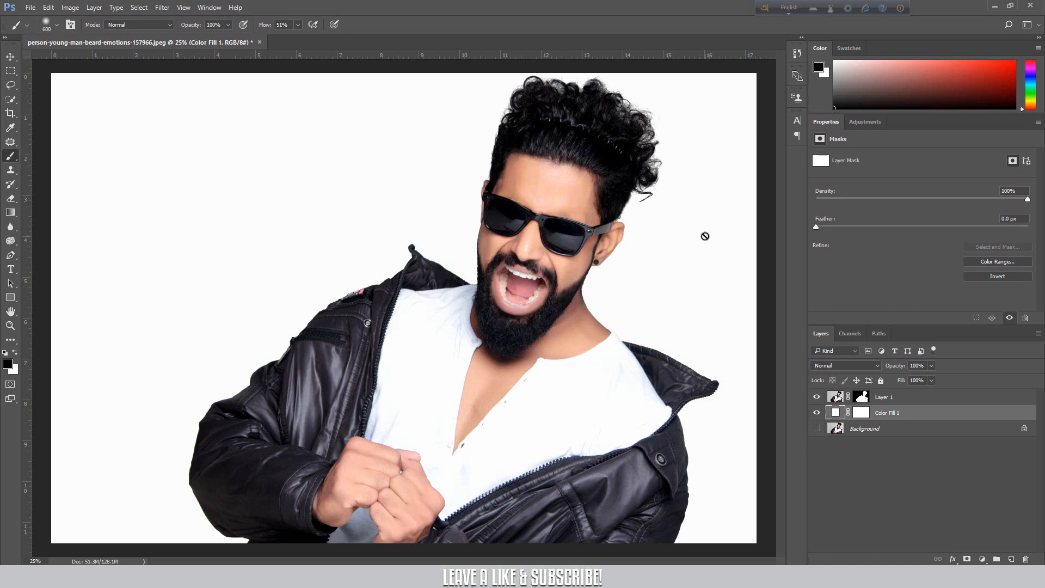
# Check the hair against the white fill and change the fill layer's colour to a muted red, about ab3f3f
pyautogui.hotkey('ctrl', '+')
pyautogui.hotkey('ctrl', '+')
pyautogui.hotkey('ctrl', '+')
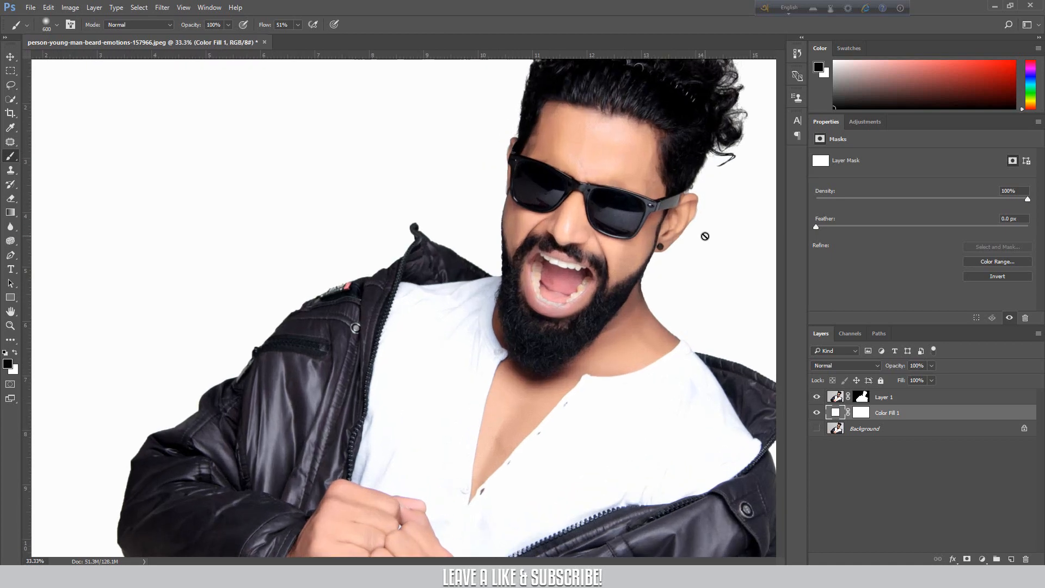
pyautogui.moveTo(713, 157); pyautogui.dragTo(446, 380)
pyautogui.moveTo(685, 101); pyautogui.dragTo(582, 263)
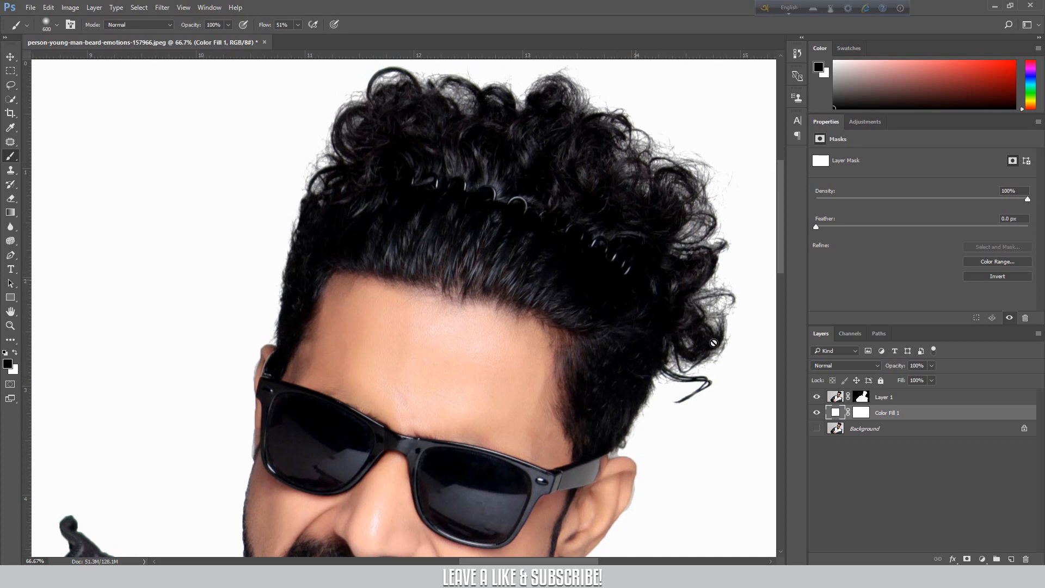
pyautogui.doubleClick(835, 413)
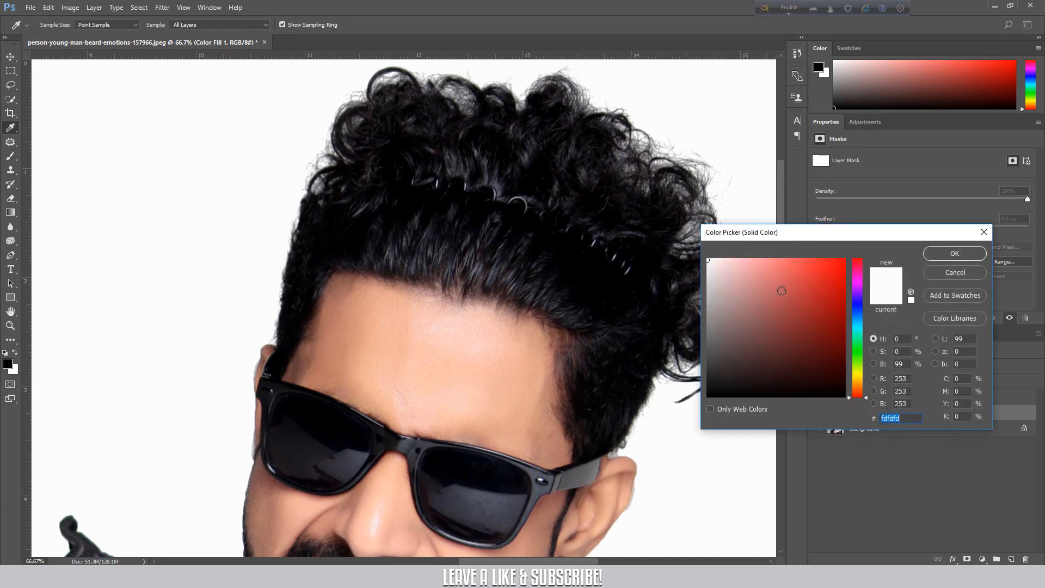
pyautogui.click(793, 309)
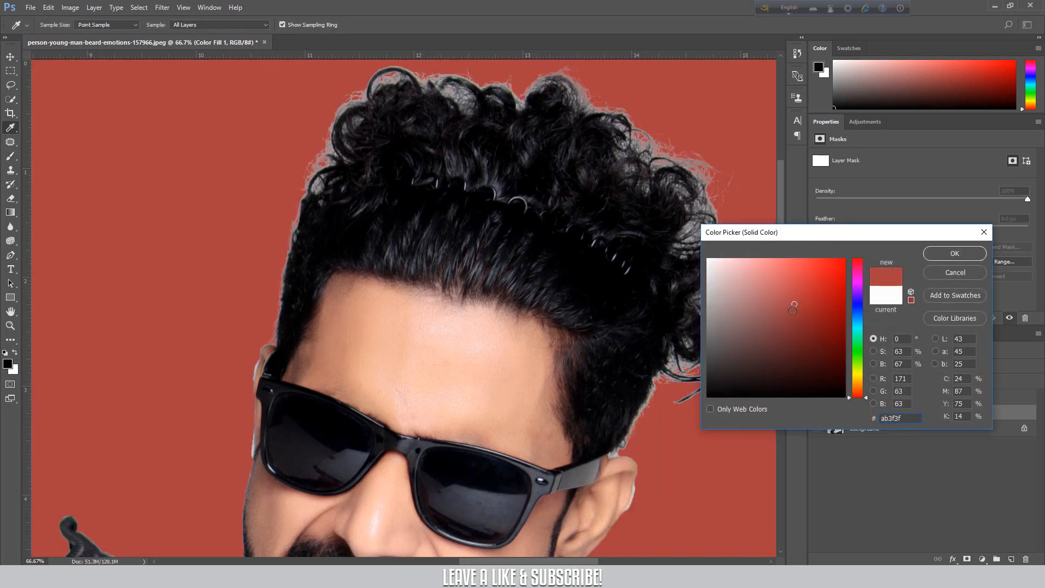
pyautogui.click(962, 253)
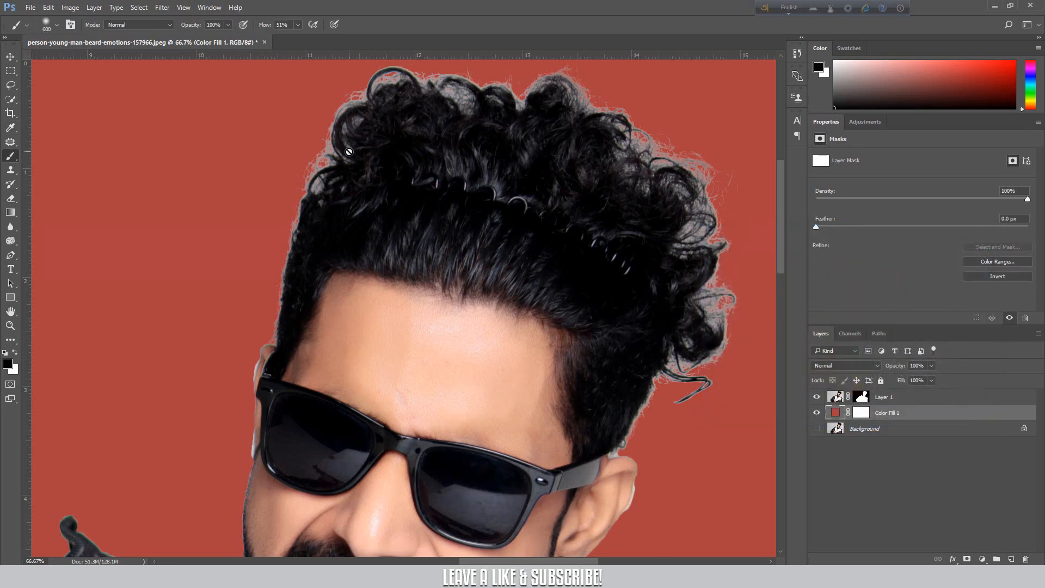
# Examine the cutout's edges against the red fill, from the whole figure to a close view of the curly hair
pyautogui.hotkey('ctrl', '-')
pyautogui.hotkey('ctrl', '-')
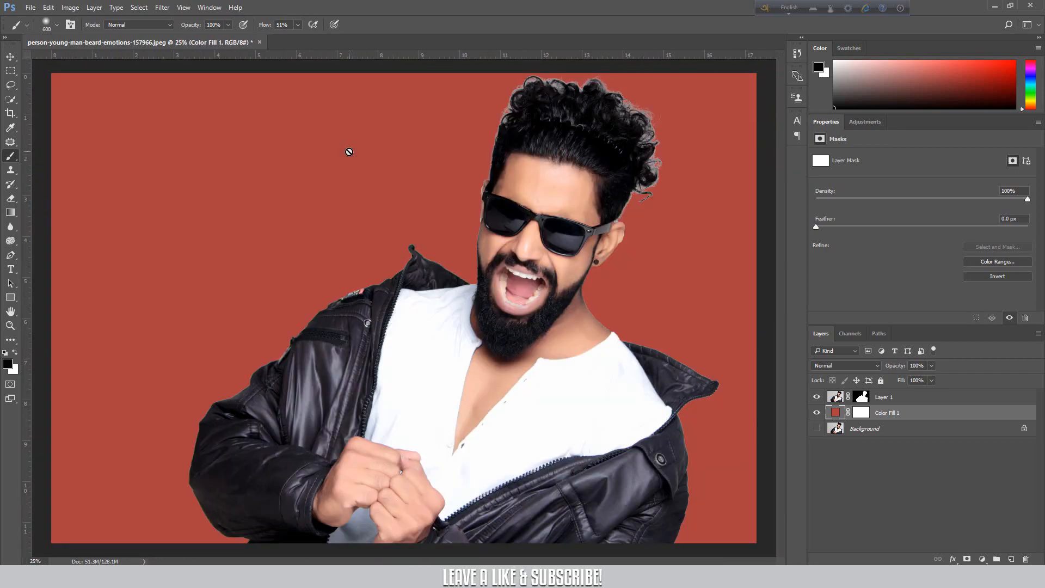
pyautogui.hotkey('ctrl', '+')
pyautogui.hotkey('ctrl', '+')
pyautogui.hotkey('ctrl', '+')
pyautogui.hotkey('ctrl', '+')
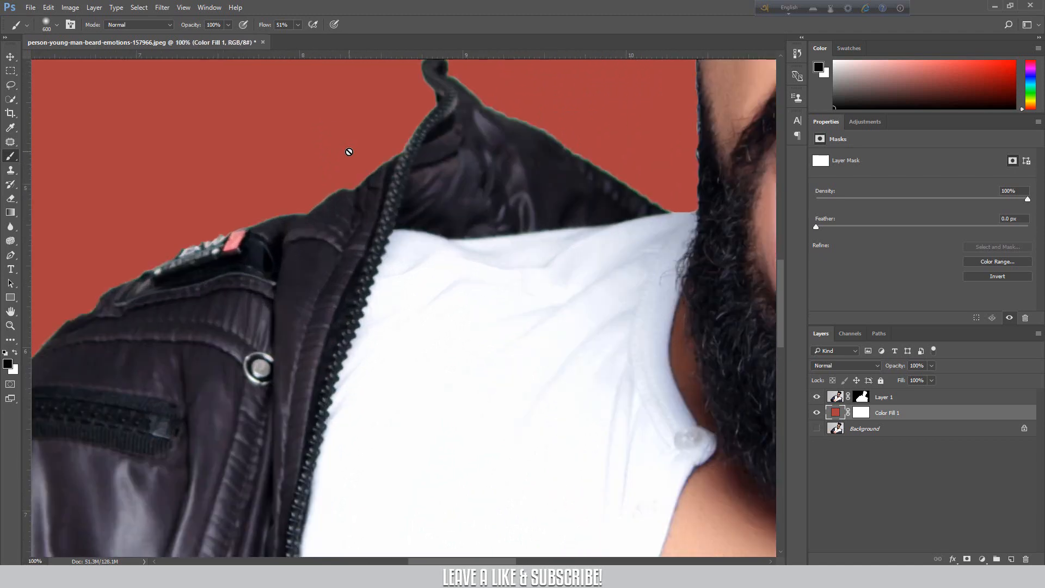
pyautogui.moveTo(666, 97); pyautogui.dragTo(283, 433)
pyautogui.moveTo(501, 258); pyautogui.dragTo(339, 535)
pyautogui.moveTo(546, 190); pyautogui.dragTo(504, 297)
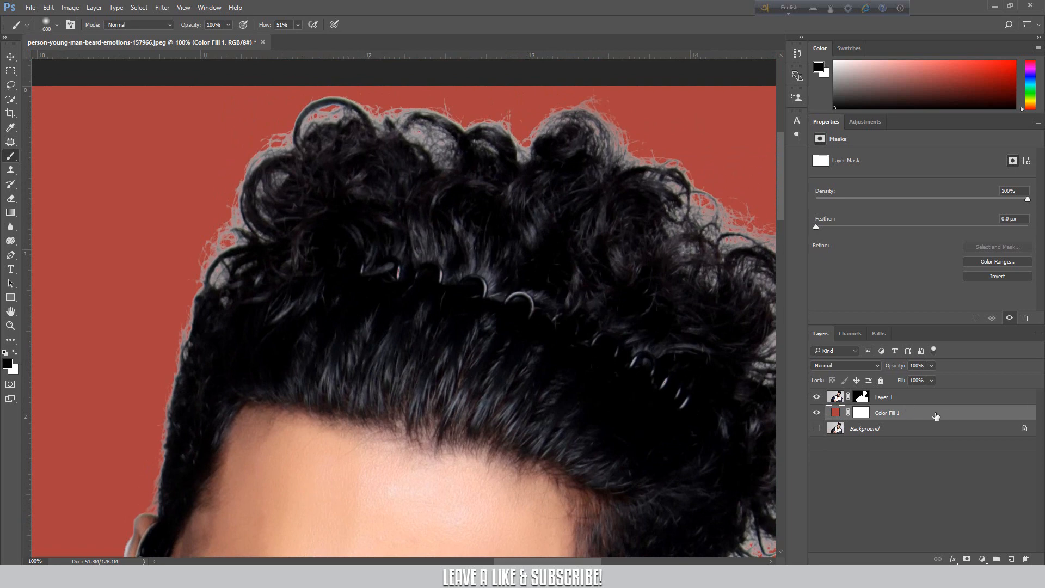
# Create a new empty layer above Layer 1 and clip it to Layer 1
pyautogui.click(922, 402)
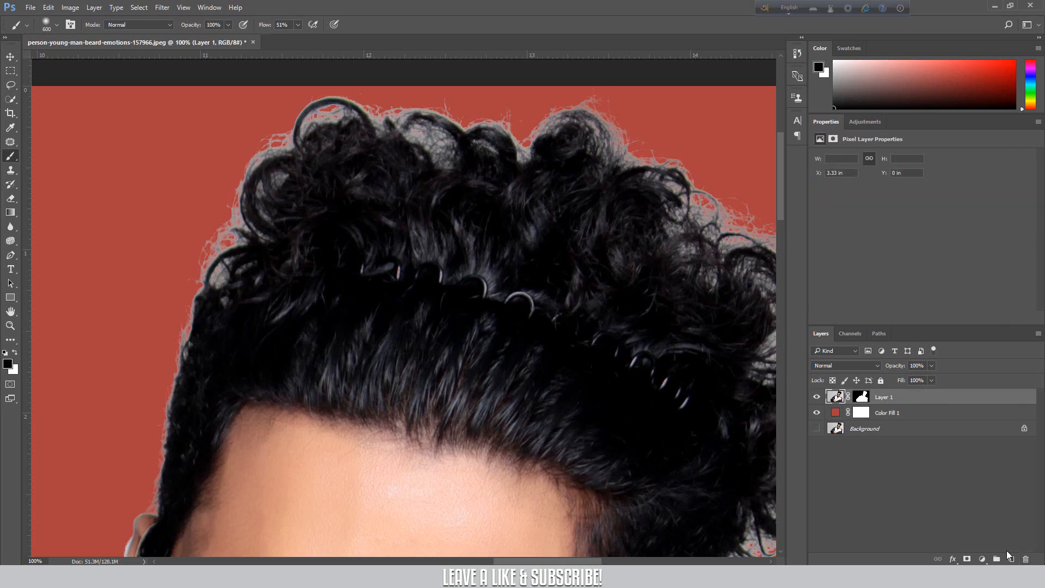
pyautogui.click(1011, 559)
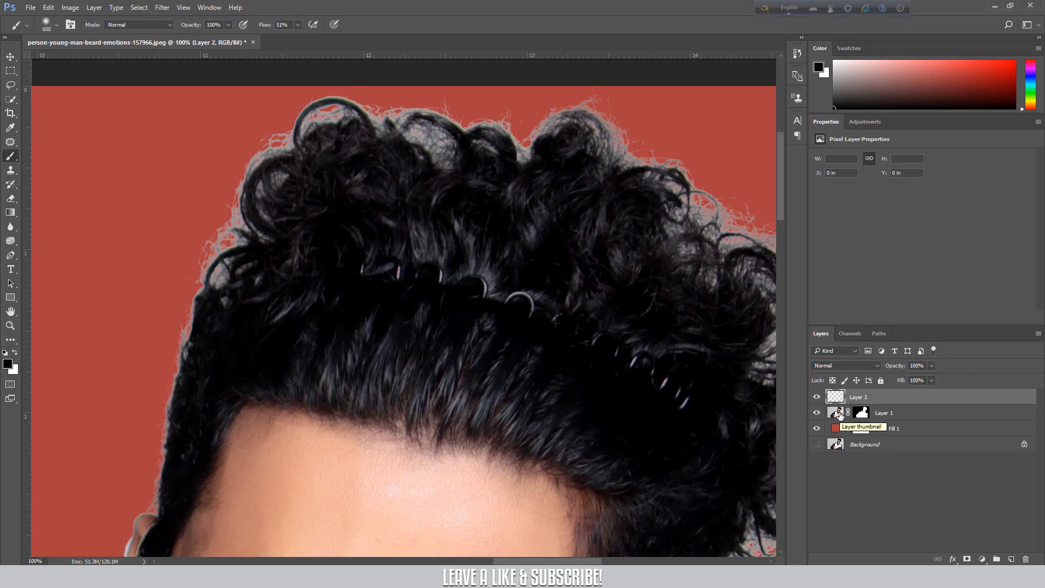
pyautogui.hotkey('ctrl', 'alt', 'g')
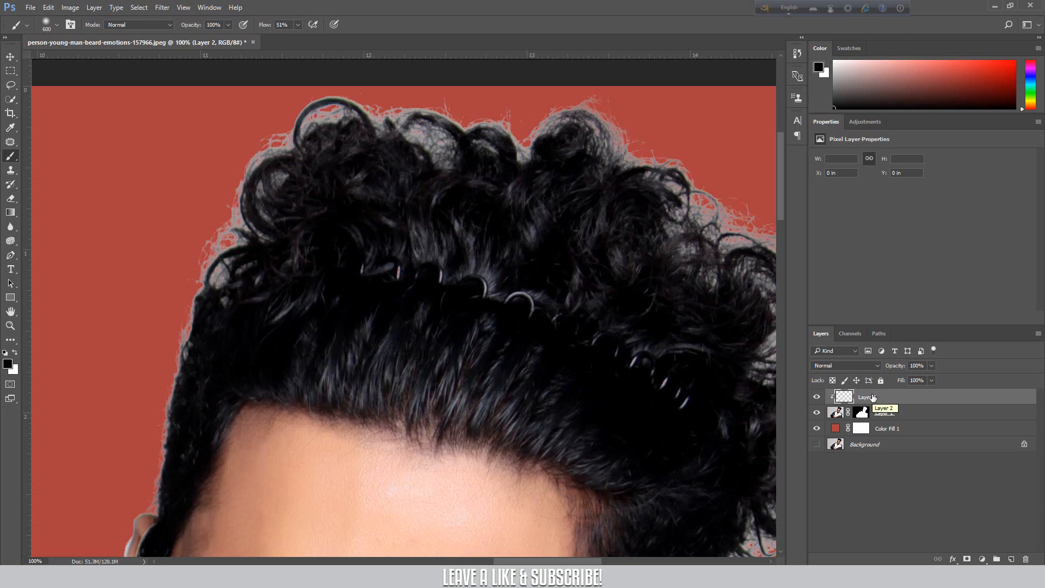
# Brush black with the 600 px soft brush across the man's face and hair on the clipped Layer 2
pyautogui.hotkey('ctrl', '-')
pyautogui.hotkey('ctrl', '-')
pyautogui.hotkey('ctrl', '-')
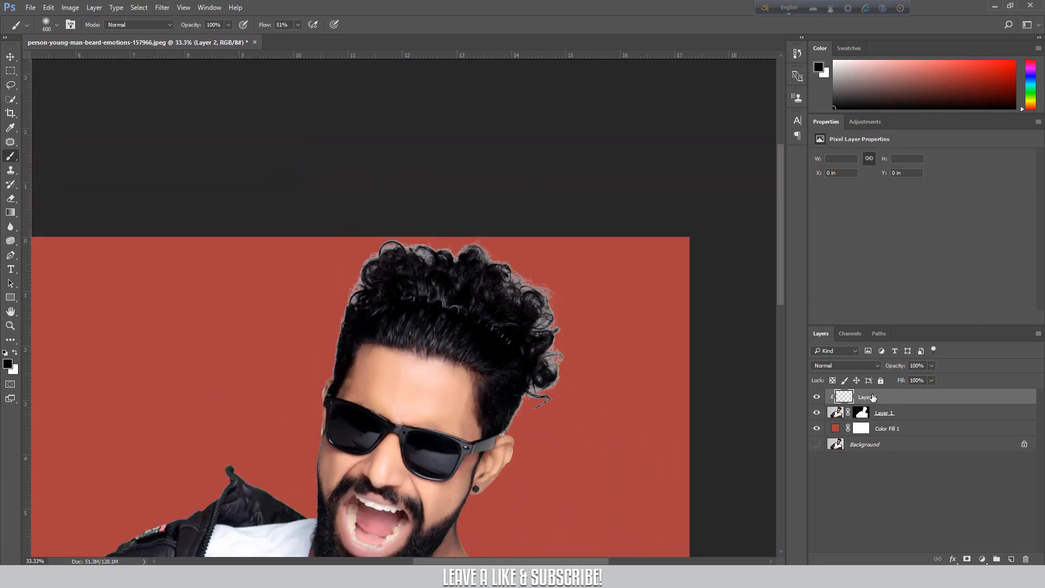
pyautogui.hotkey('ctrl', '-')
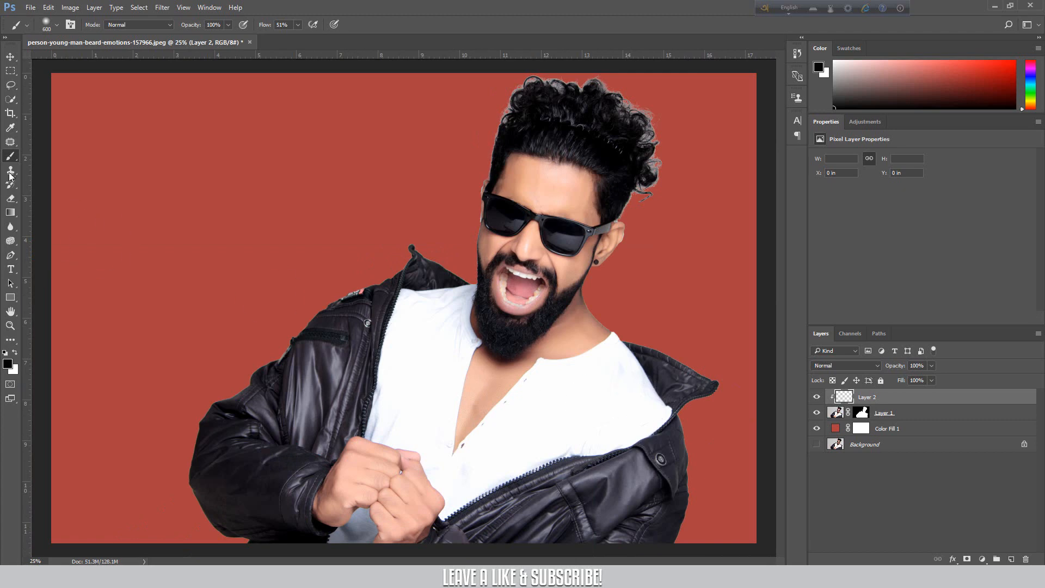
pyautogui.moveTo(569, 180)
pyautogui.mouseDown()
pyautogui.moveTo(388, 193)
pyautogui.moveTo(575, 160)
pyautogui.moveTo(476, 302)
pyautogui.moveTo(283, 235)
pyautogui.mouseUp()
pyautogui.moveTo(551, 258)
pyautogui.mouseDown()
pyautogui.moveTo(531, 234)
pyautogui.moveTo(340, 203)
pyautogui.moveTo(469, 203)
pyautogui.moveTo(176, 202)
pyautogui.mouseUp()
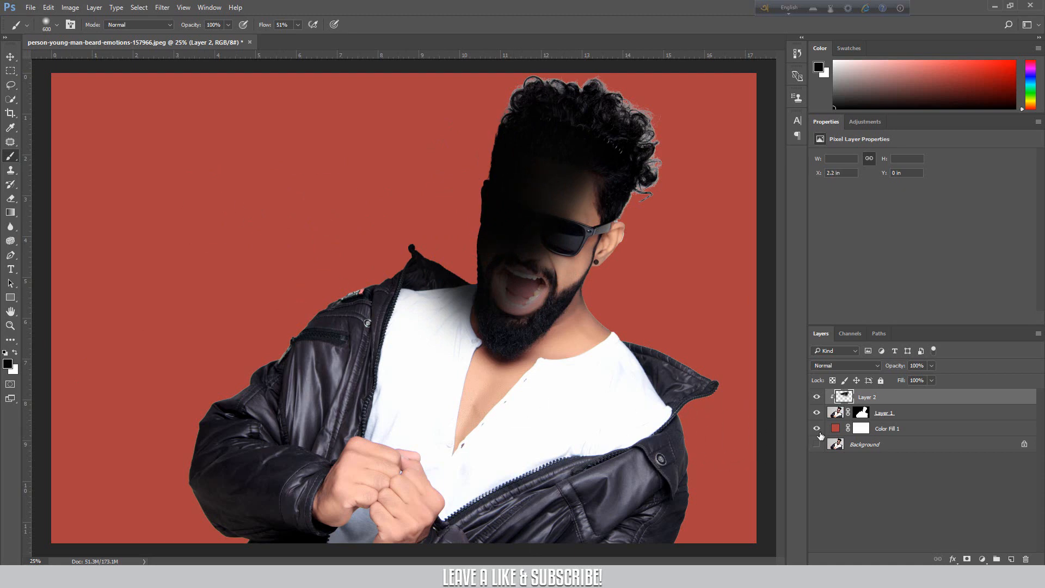
# Toggle Layer 2's clipping to Layer 1 off and on to compare the black paint, and delete Layer 2
pyautogui.keyDown('alt'); pyautogui.click(873, 401); pyautogui.keyUp('alt')
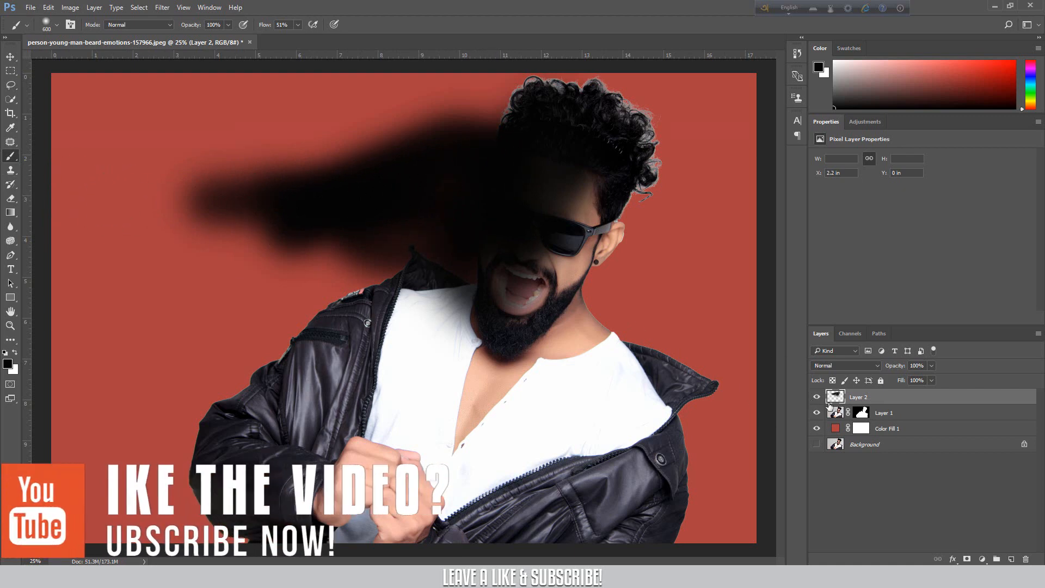
pyautogui.keyDown('alt'); pyautogui.click(879, 404); pyautogui.keyUp('alt')
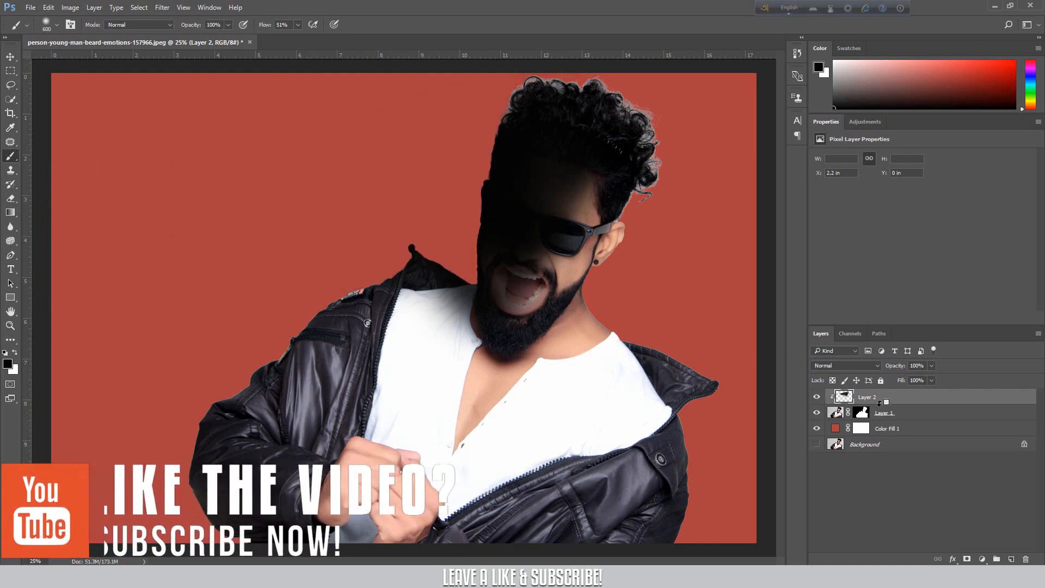
pyautogui.moveTo(966, 401)
pyautogui.mouseDown()
pyautogui.moveTo(969, 558)
pyautogui.moveTo(1025, 559)
pyautogui.mouseUp()
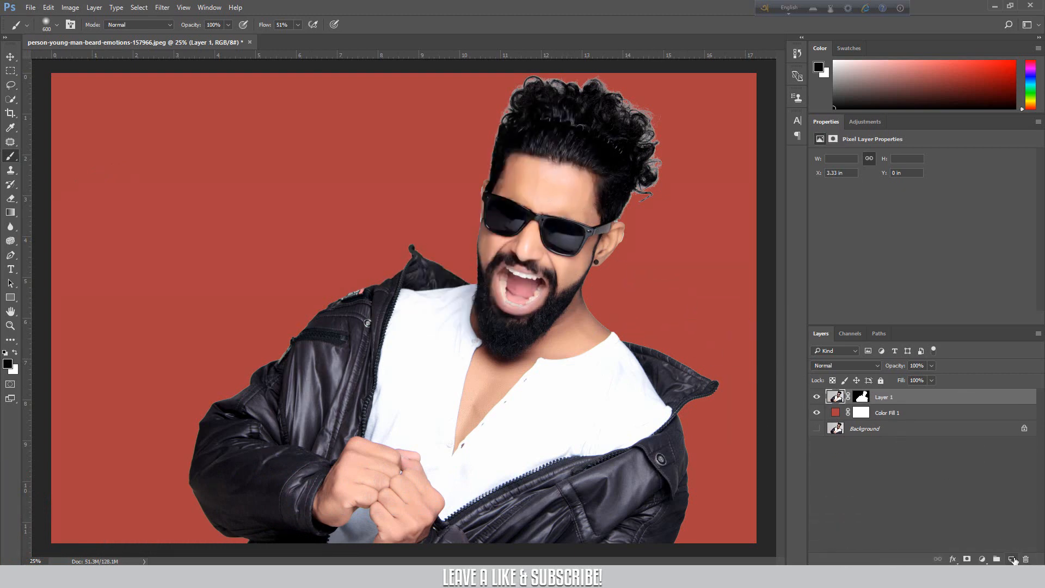
# Add a fresh empty layer above Layer 1 and clip it to the cutout
pyautogui.click(1012, 560)
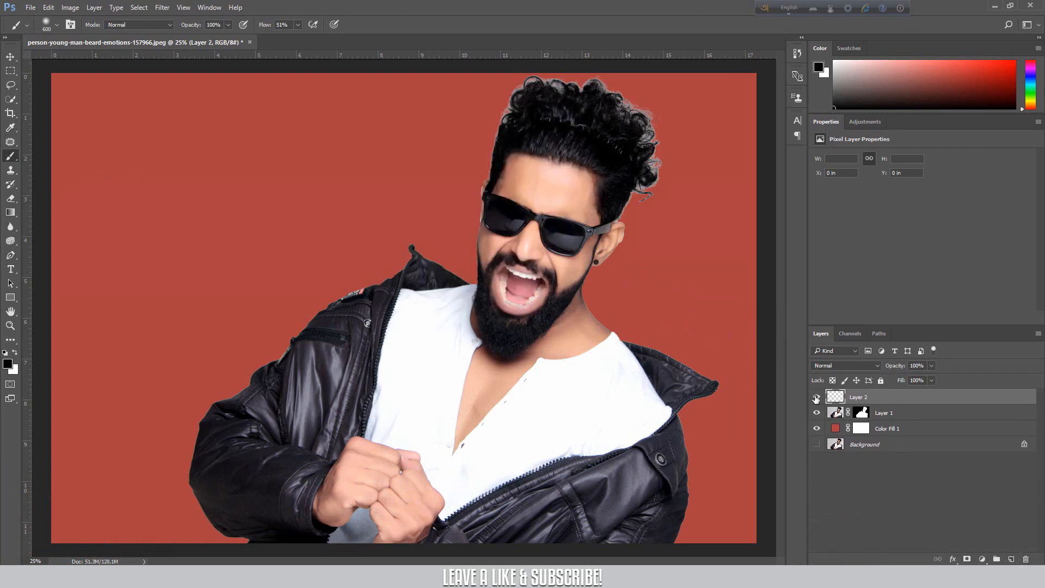
pyautogui.keyDown('alt'); pyautogui.click(892, 402); pyautogui.keyUp('alt')
# Set the Brush tool to Overlay blending mode with 50% flow
pyautogui.hotkey('ctrl', '+')
pyautogui.hotkey('ctrl', '+')
pyautogui.hotkey('ctrl', '+')
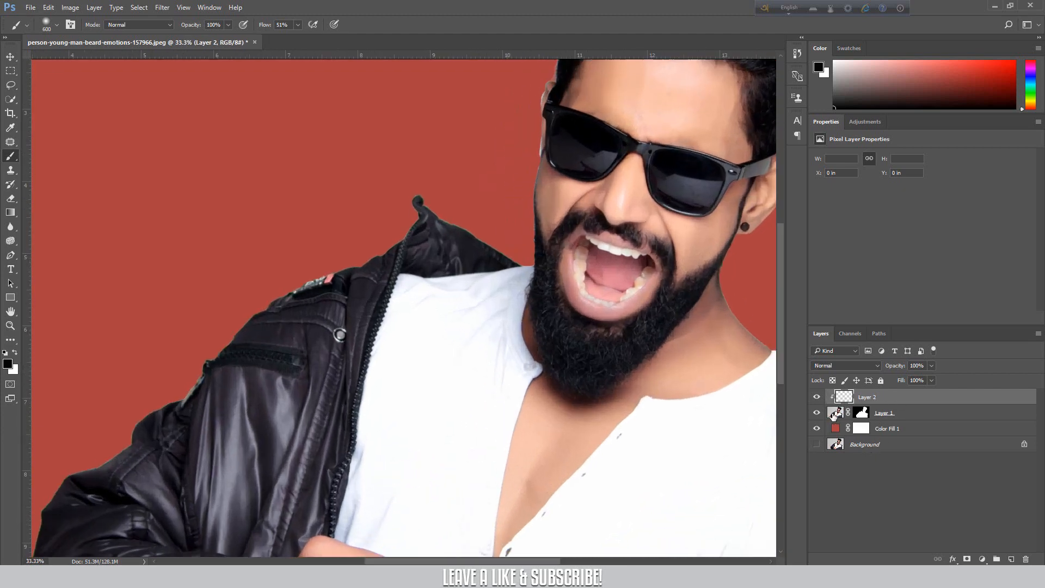
pyautogui.moveTo(662, 174)
pyautogui.mouseDown()
pyautogui.moveTo(618, 282)
pyautogui.moveTo(563, 327)
pyautogui.mouseUp()
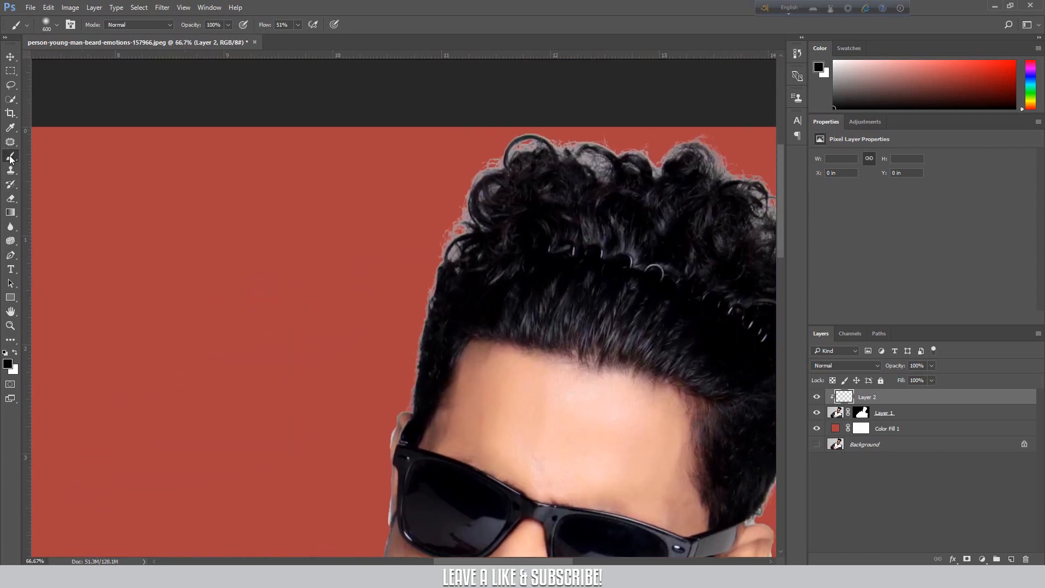
pyautogui.hotkey('ctrl', '+')
pyautogui.hotkey('ctrl', '+')
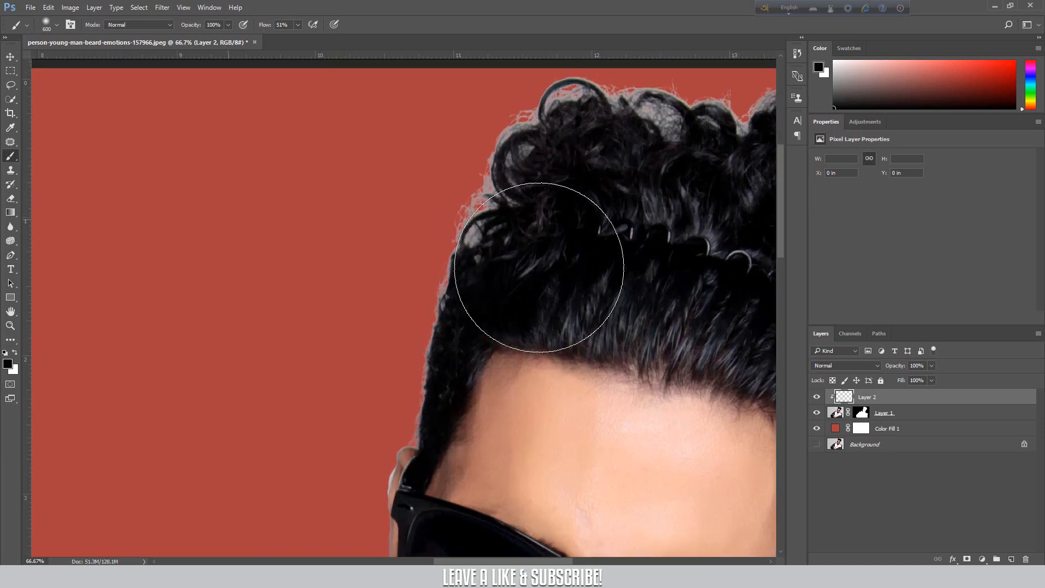
pyautogui.moveTo(629, 256); pyautogui.dragTo(423, 295)
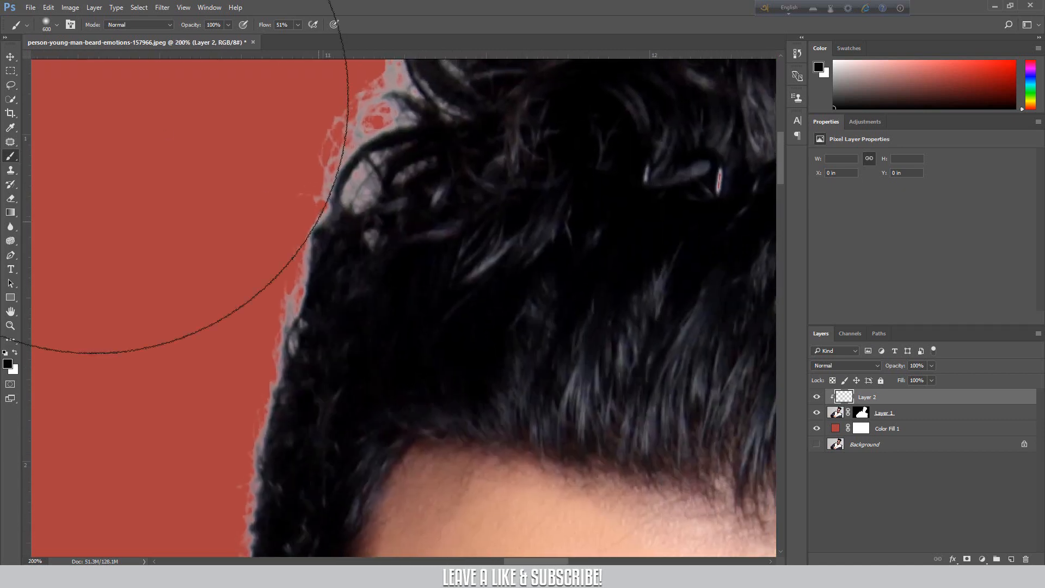
pyautogui.click(170, 25)
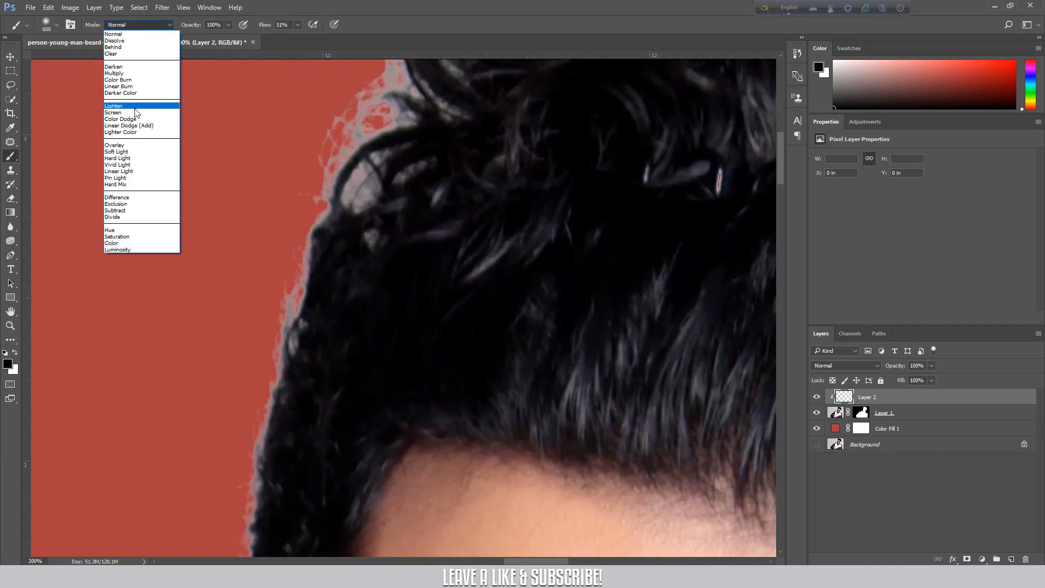
pyautogui.click(133, 151)
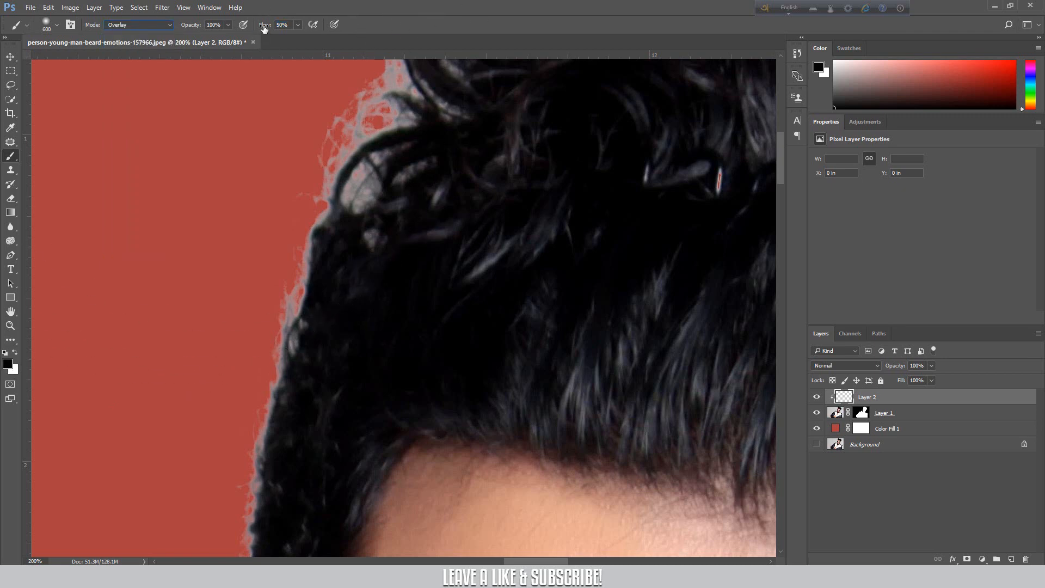
# Reduce the brush size to 45 px for close work on the grey fringe along the hair's edge
pyautogui.hotkey('ctrl', '-')
pyautogui.hotkey('ctrl', '-')
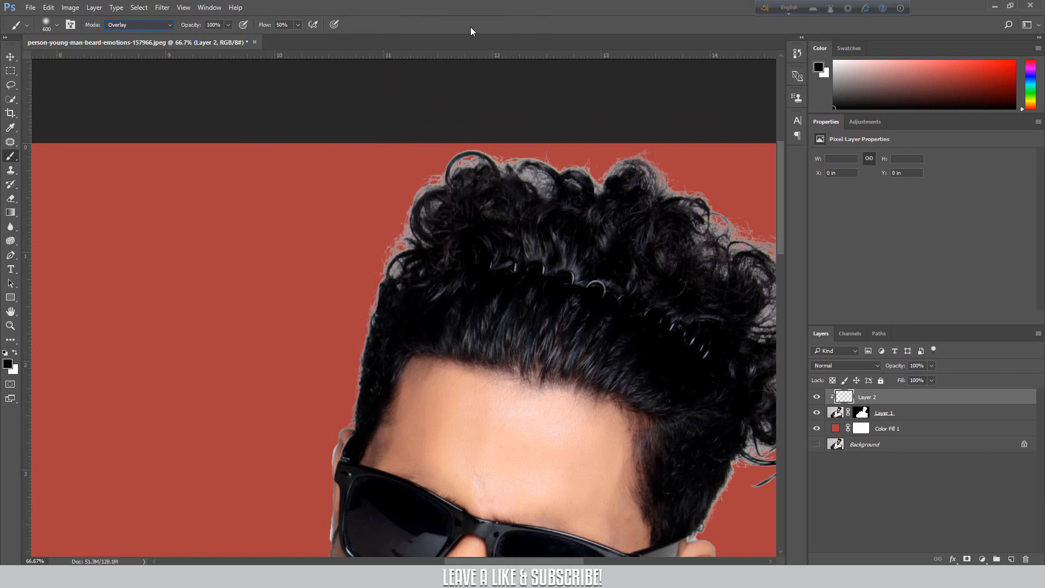
pyautogui.press('[')
pyautogui.press('[')
pyautogui.press('[')
pyautogui.press('[')
pyautogui.press('[')
pyautogui.press('[')
pyautogui.press('[')
pyautogui.press('[')
pyautogui.press('[')
pyautogui.hotkey('ctrl', '+')
pyautogui.hotkey('ctrl', '+')
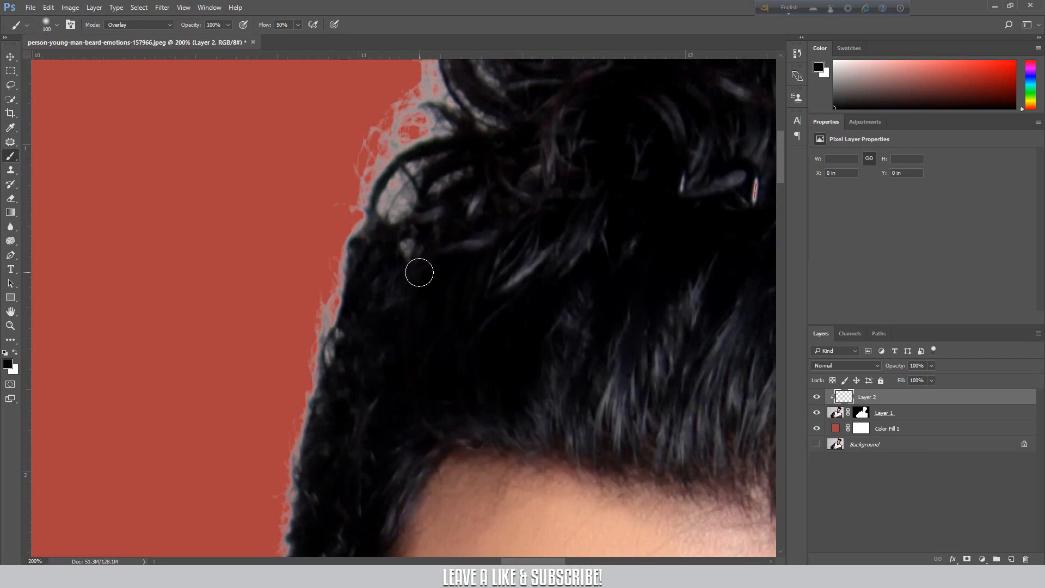
pyautogui.moveTo(393, 214); pyautogui.dragTo(373, 311)
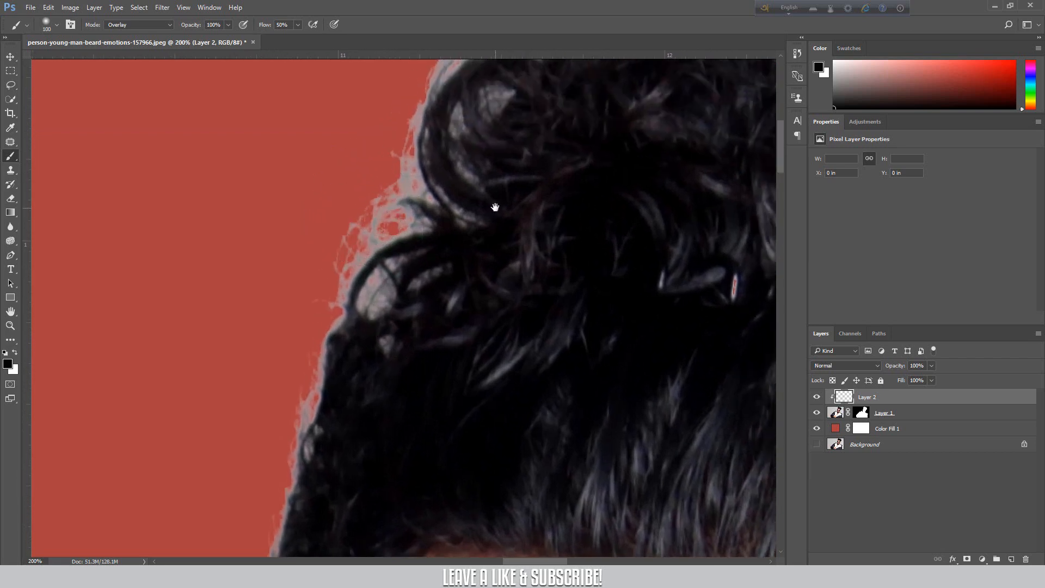
pyautogui.moveTo(495, 207); pyautogui.dragTo(438, 220)
pyautogui.hotkey('ctrl', '-')
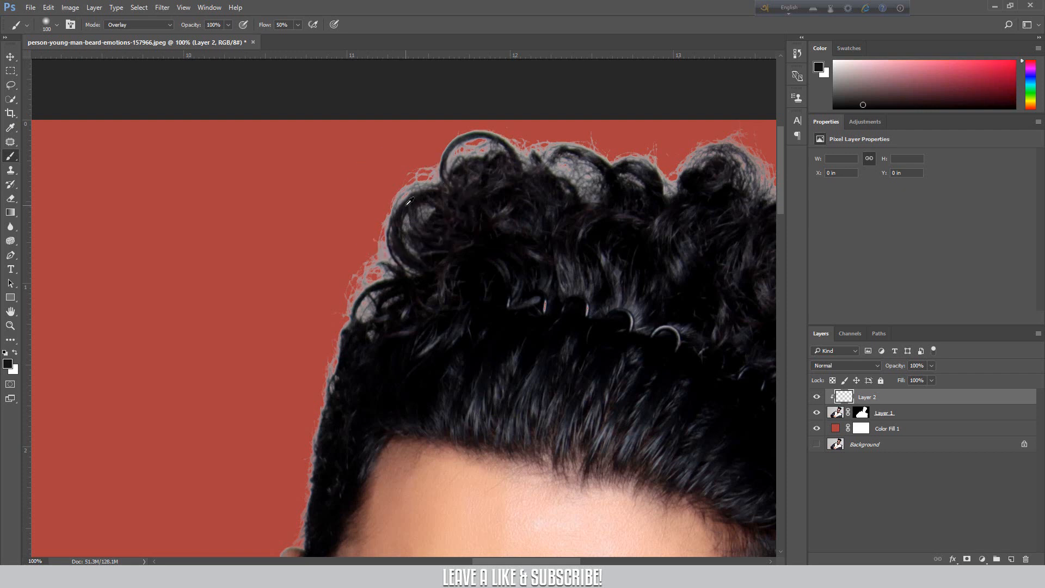
pyautogui.press('[')
pyautogui.press('[')
pyautogui.press('[')
pyautogui.press('[')
pyautogui.press('[')
pyautogui.press('[')
# Brush the dark hair colour over the grey fringe from the man's temple up to the first curls
pyautogui.moveTo(361, 254)
pyautogui.mouseDown()
pyautogui.moveTo(322, 379)
pyautogui.moveTo(330, 349)
pyautogui.moveTo(307, 490)
pyautogui.mouseUp()
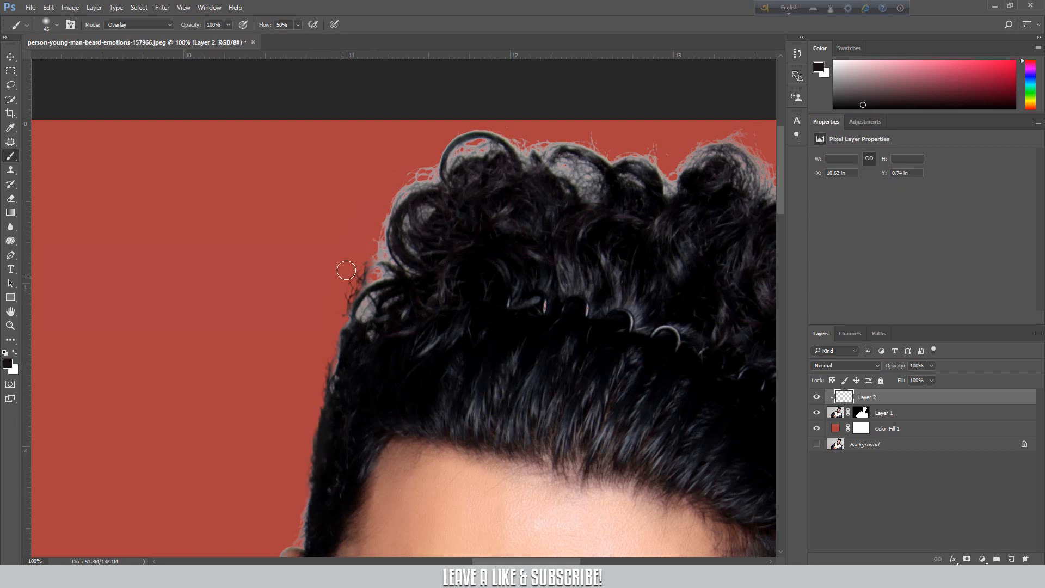
pyautogui.moveTo(346, 270)
pyautogui.mouseDown()
pyautogui.moveTo(355, 286)
pyautogui.moveTo(381, 270)
pyautogui.moveTo(391, 207)
pyautogui.moveTo(396, 260)
pyautogui.moveTo(360, 303)
pyautogui.moveTo(326, 392)
pyautogui.moveTo(339, 351)
pyautogui.mouseUp()
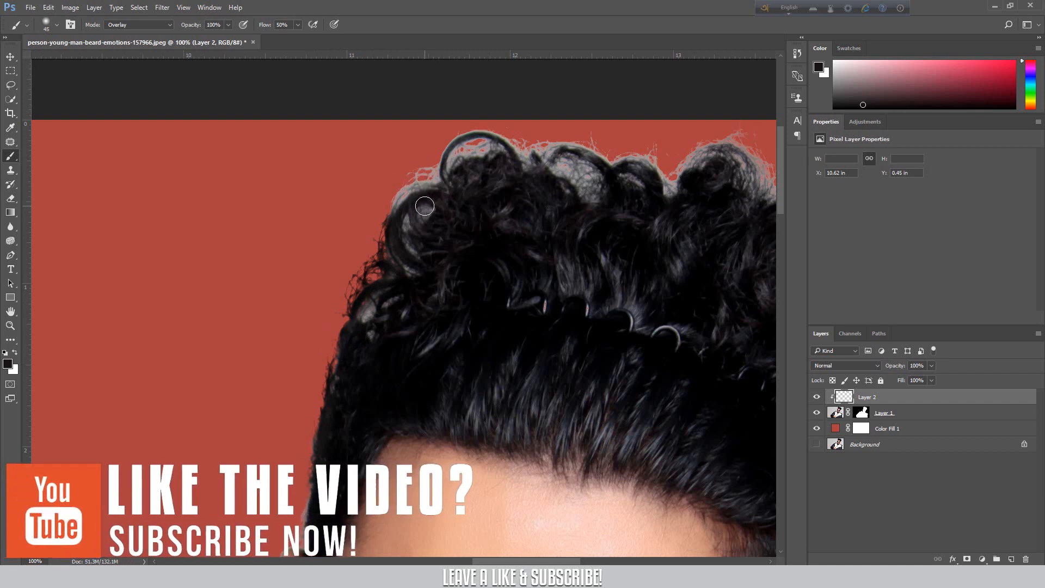
pyautogui.moveTo(425, 205); pyautogui.dragTo(402, 265)
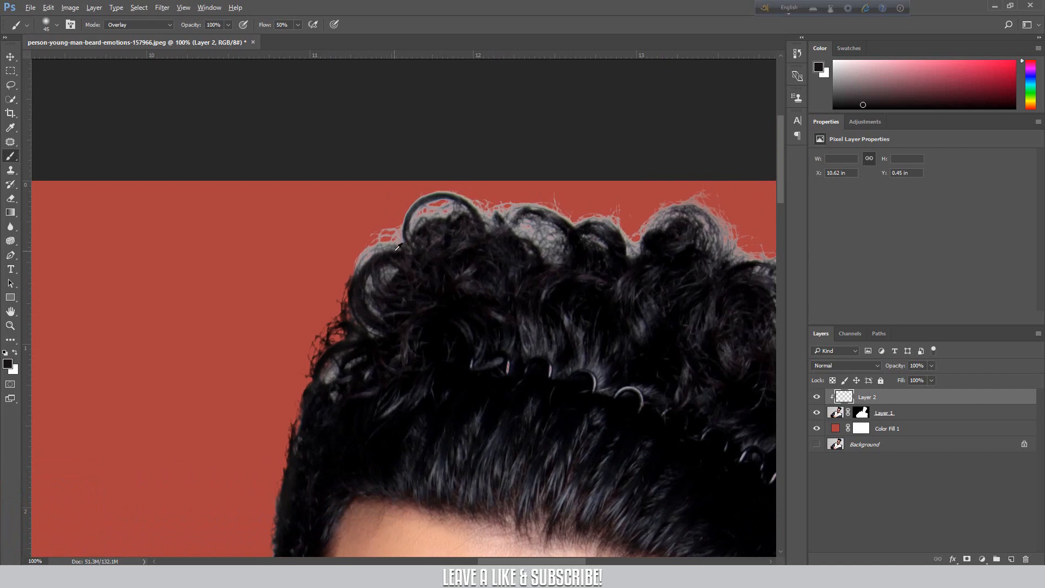
# Sample a dark hair colour and paint it over the grey fringe of the large curl on the hair's left side
pyautogui.keyDown('alt'); pyautogui.click(397, 254); pyautogui.keyUp('alt')
pyautogui.moveTo(381, 244)
pyautogui.mouseDown()
pyautogui.moveTo(342, 272)
pyautogui.moveTo(372, 246)
pyautogui.moveTo(342, 291)
pyautogui.moveTo(371, 238)
pyautogui.moveTo(334, 309)
pyautogui.mouseUp()
pyautogui.moveTo(388, 225)
pyautogui.mouseDown()
pyautogui.moveTo(374, 275)
pyautogui.moveTo(390, 287)
pyautogui.moveTo(399, 208)
pyautogui.moveTo(394, 268)
pyautogui.mouseUp()
pyautogui.moveTo(400, 209); pyautogui.dragTo(399, 233)
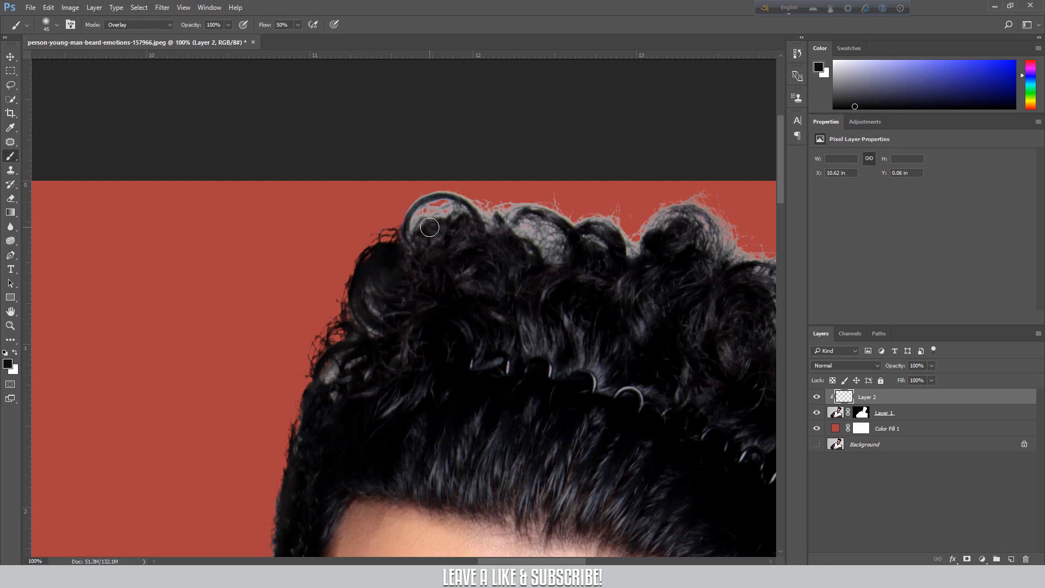
# Sample the hair colour again and brush it over the grey fringe around and inside the looped curl at the top left
pyautogui.keyDown('alt'); pyautogui.click(423, 228); pyautogui.keyUp('alt')
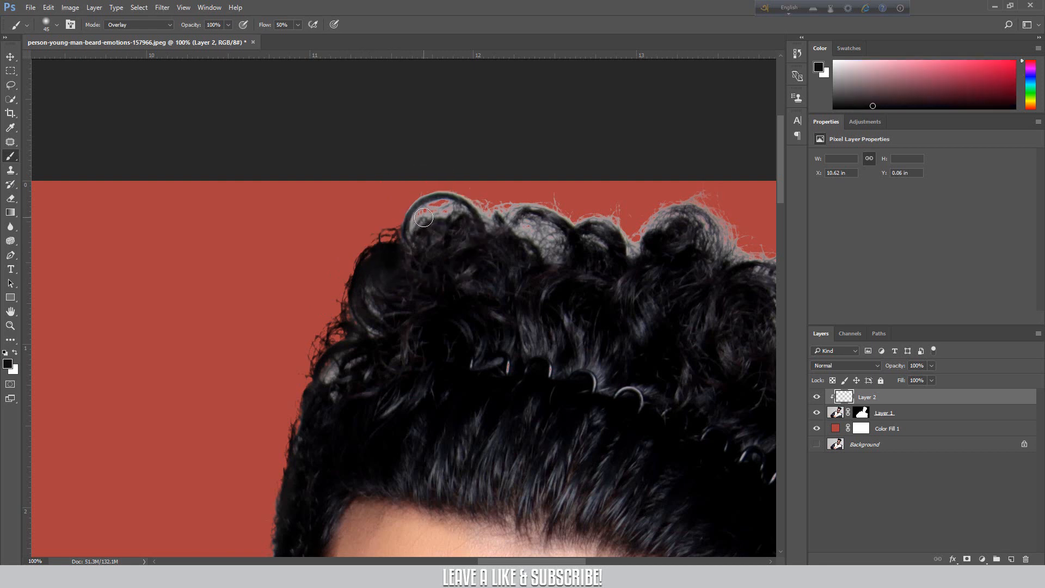
pyautogui.moveTo(429, 195)
pyautogui.mouseDown()
pyautogui.moveTo(395, 228)
pyautogui.moveTo(408, 211)
pyautogui.moveTo(478, 216)
pyautogui.moveTo(486, 227)
pyautogui.mouseUp()
pyautogui.moveTo(508, 343)
pyautogui.mouseDown()
pyautogui.moveTo(567, 346)
pyautogui.moveTo(516, 334)
pyautogui.moveTo(593, 344)
pyautogui.moveTo(505, 317)
pyautogui.moveTo(595, 344)
pyautogui.mouseUp()
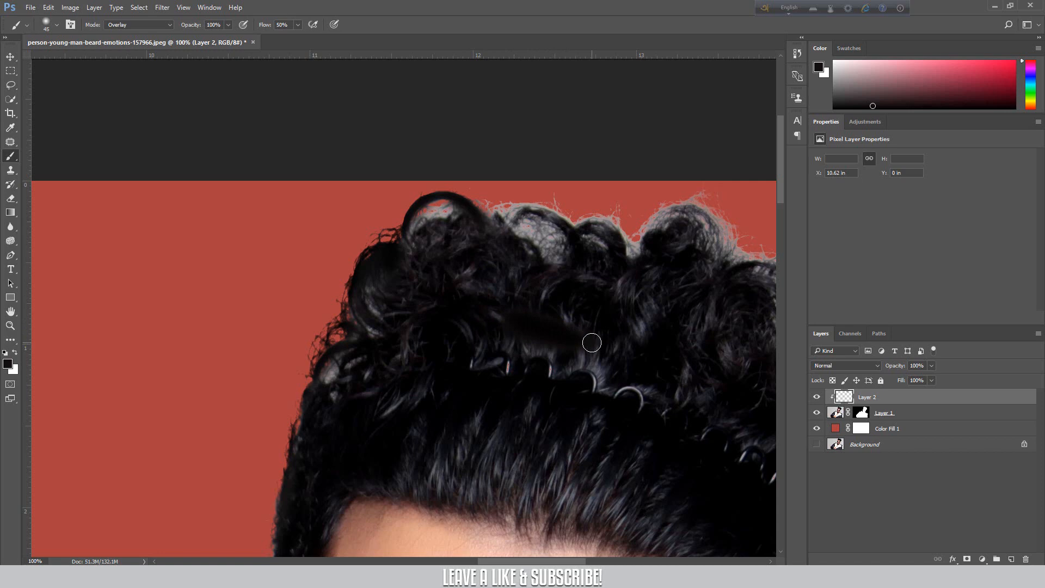
pyautogui.hotkey('alt', 'z')
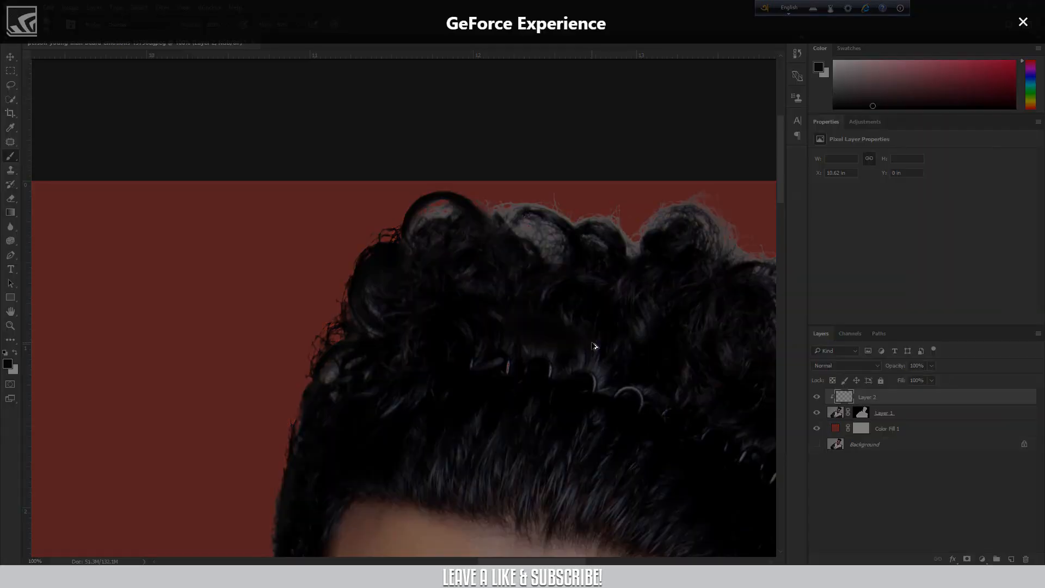
pyautogui.click(1024, 22)
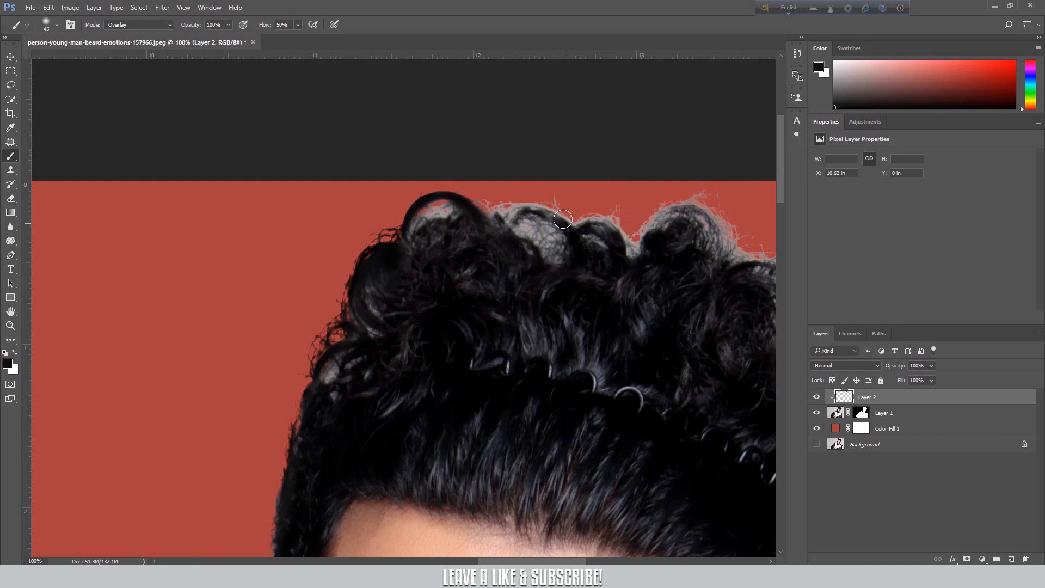
pyautogui.moveTo(563, 218)
pyautogui.mouseDown()
pyautogui.moveTo(544, 199)
pyautogui.moveTo(559, 199)
pyautogui.moveTo(487, 193)
pyautogui.moveTo(519, 200)
pyautogui.moveTo(461, 201)
pyautogui.moveTo(504, 203)
pyautogui.moveTo(440, 209)
pyautogui.moveTo(416, 228)
pyautogui.moveTo(448, 203)
pyautogui.moveTo(399, 236)
pyautogui.moveTo(451, 205)
pyautogui.moveTo(404, 219)
pyautogui.moveTo(455, 214)
pyautogui.moveTo(413, 227)
pyautogui.mouseUp()
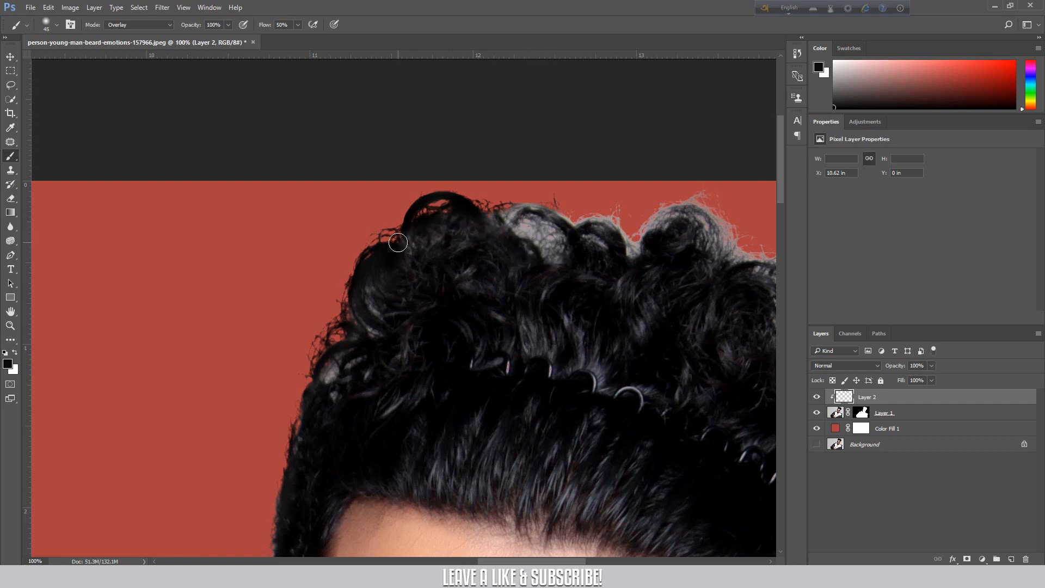
# Use the Clone Stamp to copy dark hair over the grey patch in the second curl along the top
pyautogui.click(18, 172)
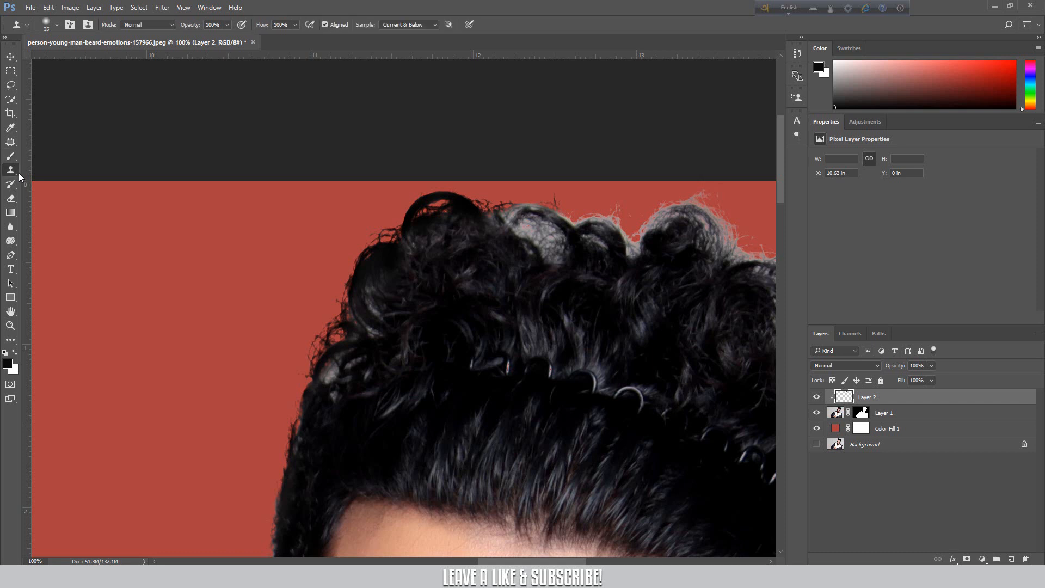
pyautogui.rightClick(10, 173)
pyautogui.click(50, 172)
pyautogui.keyDown('alt'); pyautogui.click(582, 258); pyautogui.keyUp('alt')
pyautogui.moveTo(580, 256); pyautogui.dragTo(530, 227)
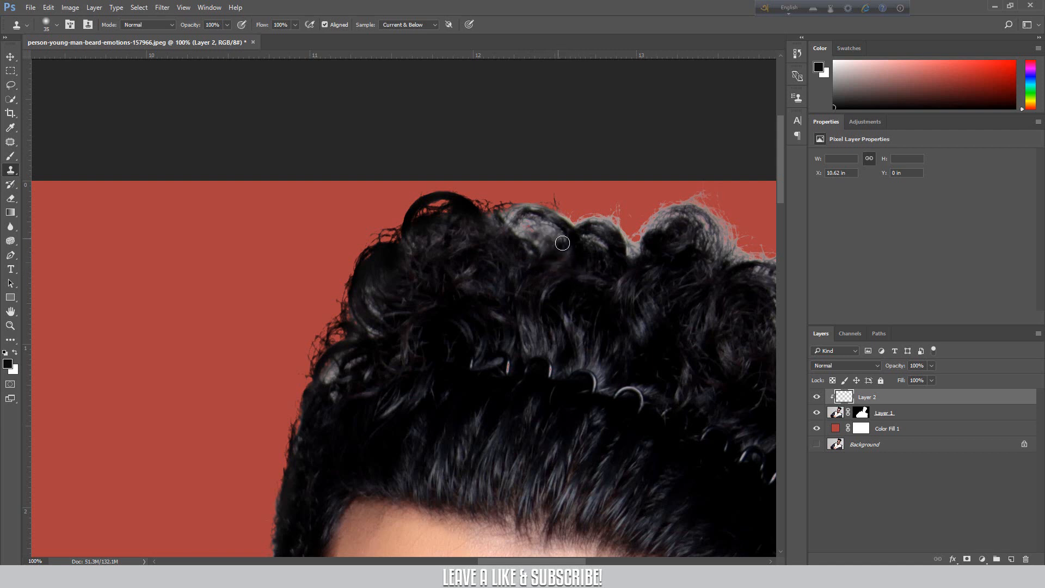
pyautogui.moveTo(561, 236); pyautogui.dragTo(525, 233)
pyautogui.hotkey('ctrl', 'z')
pyautogui.moveTo(541, 249)
pyautogui.mouseDown()
pyautogui.moveTo(544, 235)
pyautogui.moveTo(536, 243)
pyautogui.mouseUp()
# Sample several nearby dark hair areas and clone them over the remaining grey in the second top curl
pyautogui.keyDown('alt'); pyautogui.click(562, 290); pyautogui.keyUp('alt')
pyautogui.moveTo(550, 243)
pyautogui.mouseDown()
pyautogui.moveTo(511, 227)
pyautogui.moveTo(544, 257)
pyautogui.moveTo(504, 261)
pyautogui.moveTo(555, 234)
pyautogui.moveTo(536, 221)
pyautogui.moveTo(520, 236)
pyautogui.moveTo(578, 281)
pyautogui.moveTo(542, 243)
pyautogui.moveTo(566, 238)
pyautogui.moveTo(528, 215)
pyautogui.moveTo(516, 220)
pyautogui.moveTo(550, 266)
pyautogui.moveTo(576, 256)
pyautogui.moveTo(576, 244)
pyautogui.moveTo(499, 226)
pyautogui.mouseUp()
pyautogui.keyDown('alt'); pyautogui.click(501, 254); pyautogui.keyUp('alt')
pyautogui.keyDown('alt'); pyautogui.click(576, 245); pyautogui.keyUp('alt')
pyautogui.keyDown('alt'); pyautogui.click(472, 221); pyautogui.keyUp('alt')
# Return to the Overlay brush and darken the grey fringe around the middle curls along the top of the hair
pyautogui.moveTo(583, 261); pyautogui.dragTo(507, 260)
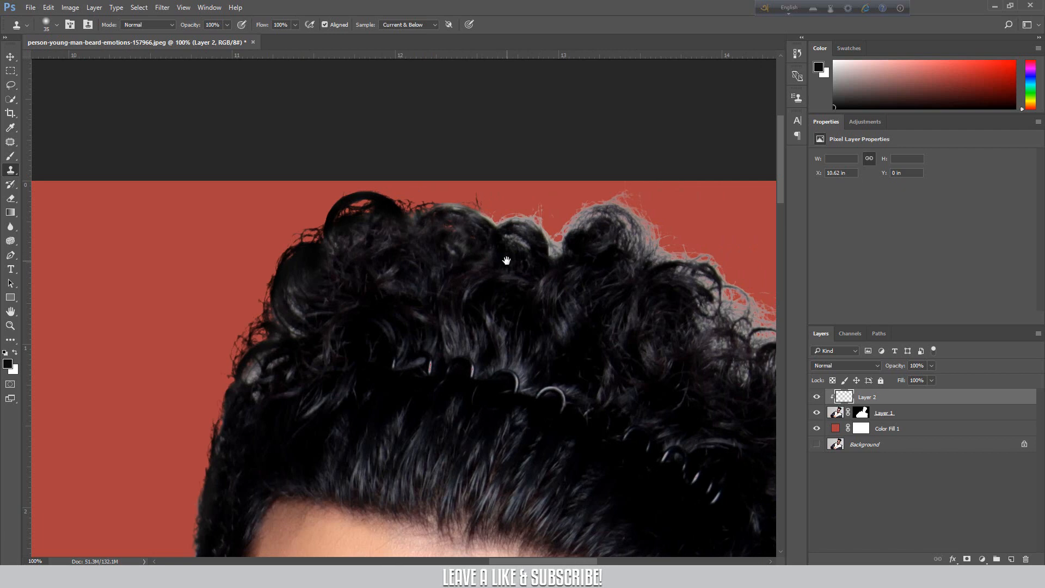
pyautogui.press('b')
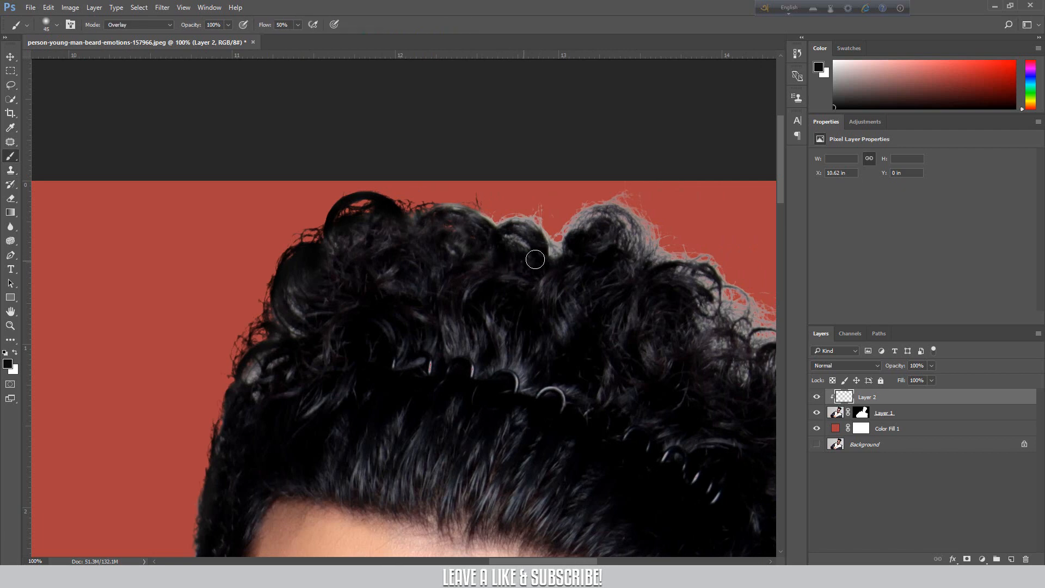
pyautogui.moveTo(575, 241)
pyautogui.mouseDown()
pyautogui.moveTo(542, 217)
pyautogui.moveTo(478, 207)
pyautogui.moveTo(499, 208)
pyautogui.moveTo(489, 206)
pyautogui.moveTo(500, 221)
pyautogui.moveTo(534, 214)
pyautogui.moveTo(507, 218)
pyautogui.moveTo(535, 224)
pyautogui.moveTo(530, 215)
pyautogui.moveTo(598, 243)
pyautogui.moveTo(576, 230)
pyautogui.moveTo(583, 222)
pyautogui.moveTo(573, 224)
pyautogui.moveTo(581, 211)
pyautogui.moveTo(568, 228)
pyautogui.moveTo(591, 203)
pyautogui.moveTo(573, 206)
pyautogui.moveTo(621, 203)
pyautogui.moveTo(595, 195)
pyautogui.moveTo(654, 207)
pyautogui.moveTo(614, 182)
pyautogui.moveTo(651, 216)
pyautogui.moveTo(664, 240)
pyautogui.moveTo(642, 211)
pyautogui.moveTo(658, 252)
pyautogui.moveTo(629, 210)
pyautogui.moveTo(650, 255)
pyautogui.moveTo(612, 200)
pyautogui.moveTo(642, 253)
pyautogui.moveTo(596, 214)
pyautogui.moveTo(645, 233)
pyautogui.moveTo(599, 210)
pyautogui.moveTo(572, 213)
pyautogui.moveTo(690, 259)
pyautogui.mouseUp()
pyautogui.keyDown('alt'); pyautogui.click(572, 229); pyautogui.keyUp('alt')
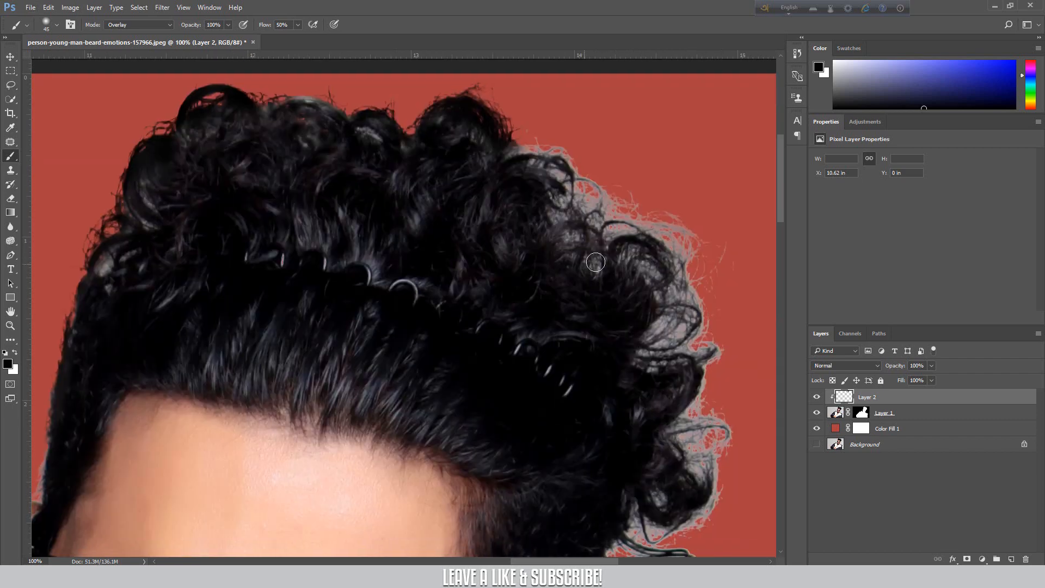
# Review the Clone Stamp's sampling options and choose Current & Below
pyautogui.press('s')
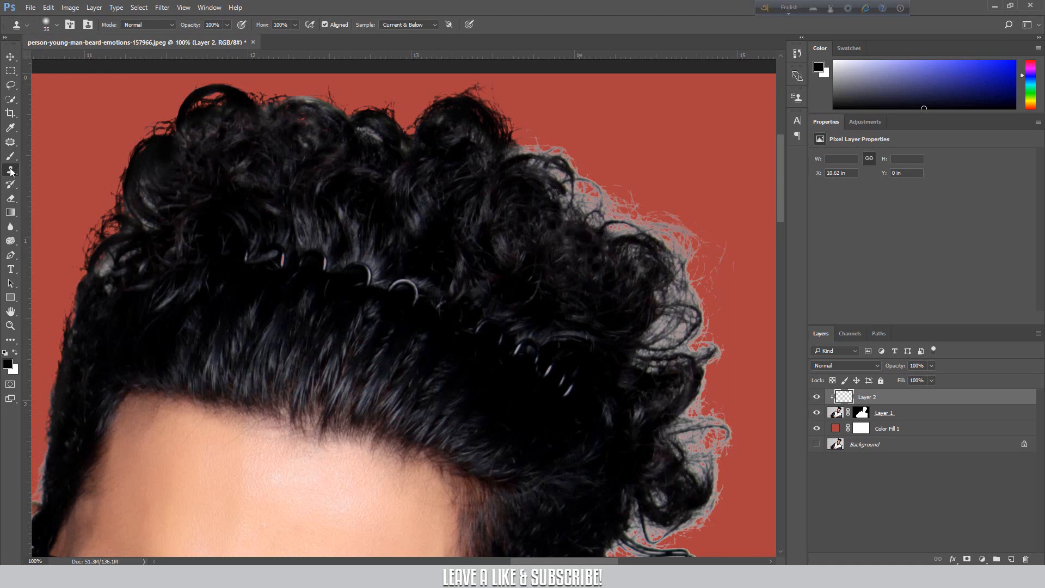
pyautogui.click(399, 25)
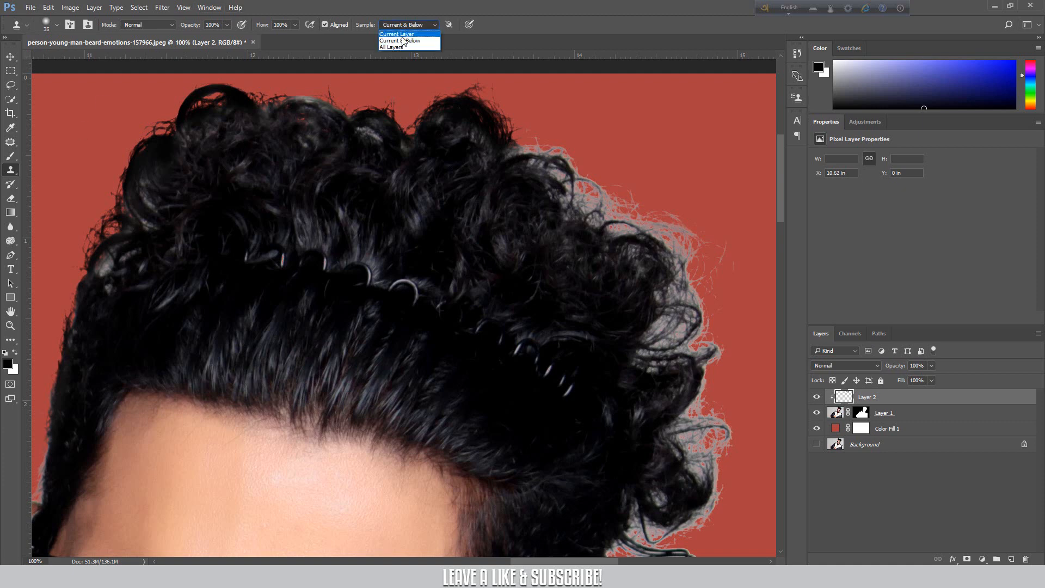
pyautogui.click(399, 43)
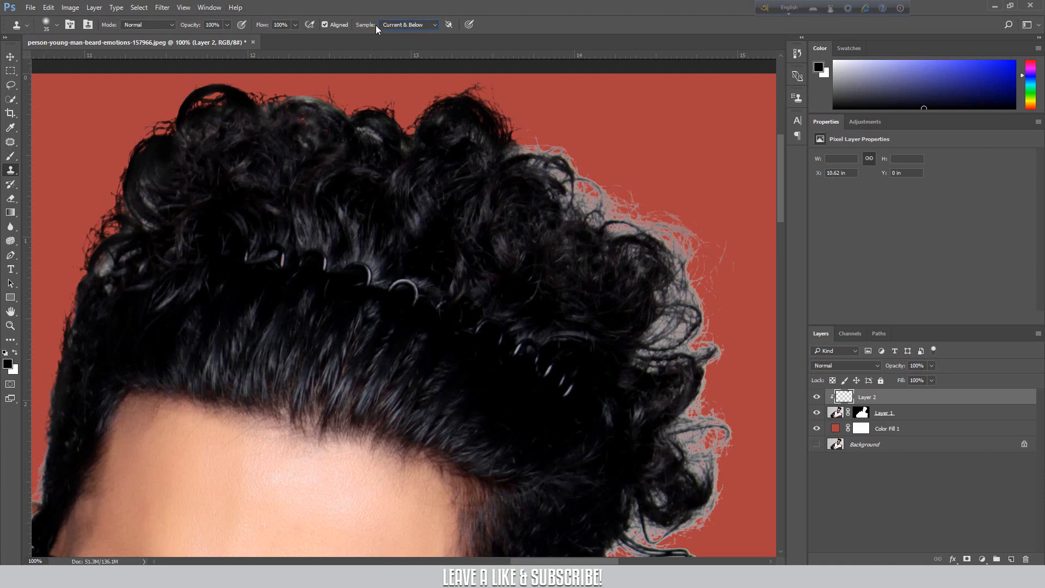
pyautogui.click(399, 25)
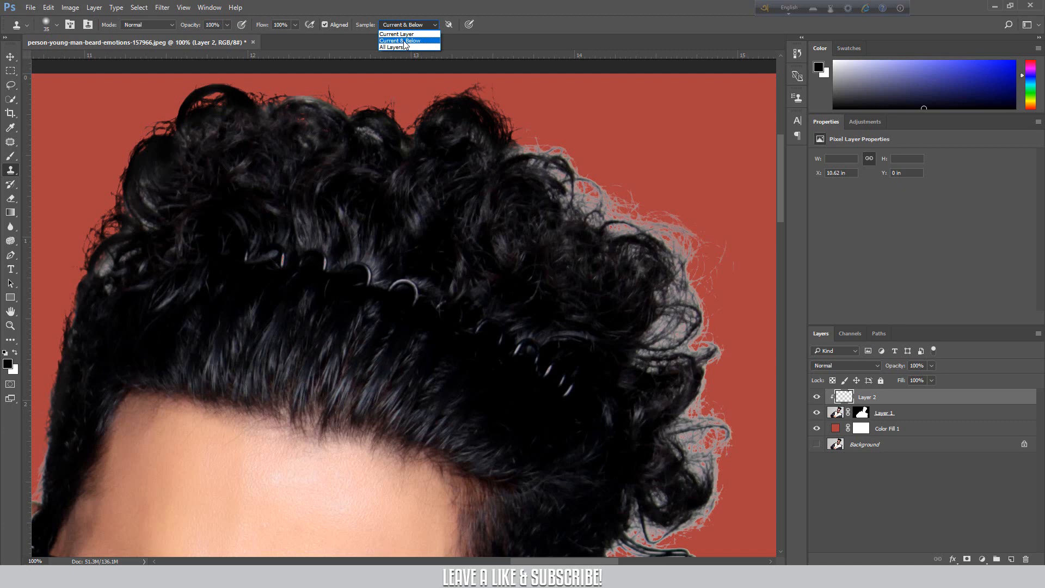
pyautogui.click(403, 40)
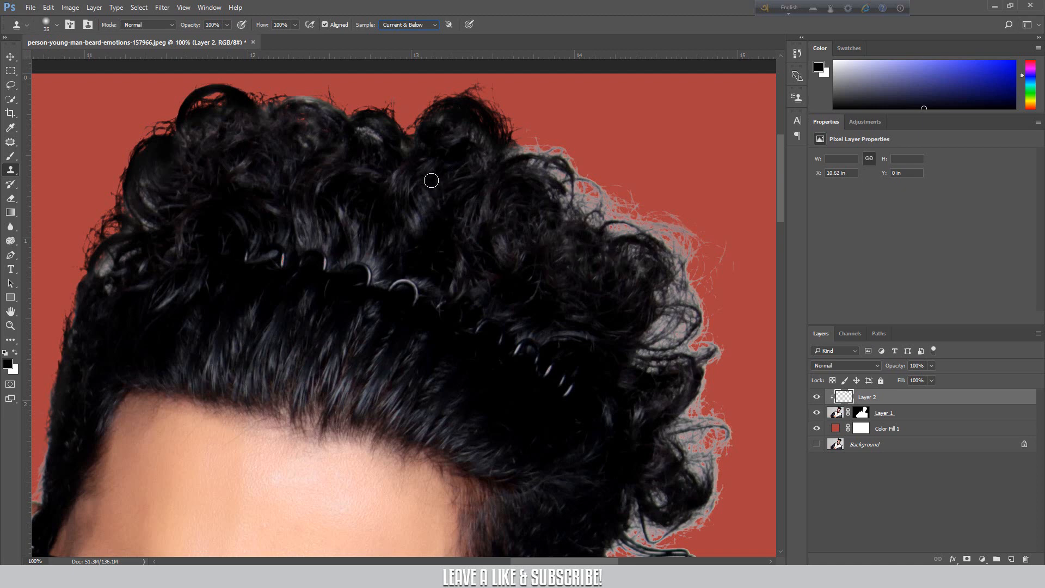
pyautogui.click(420, 25)
pyautogui.click(415, 41)
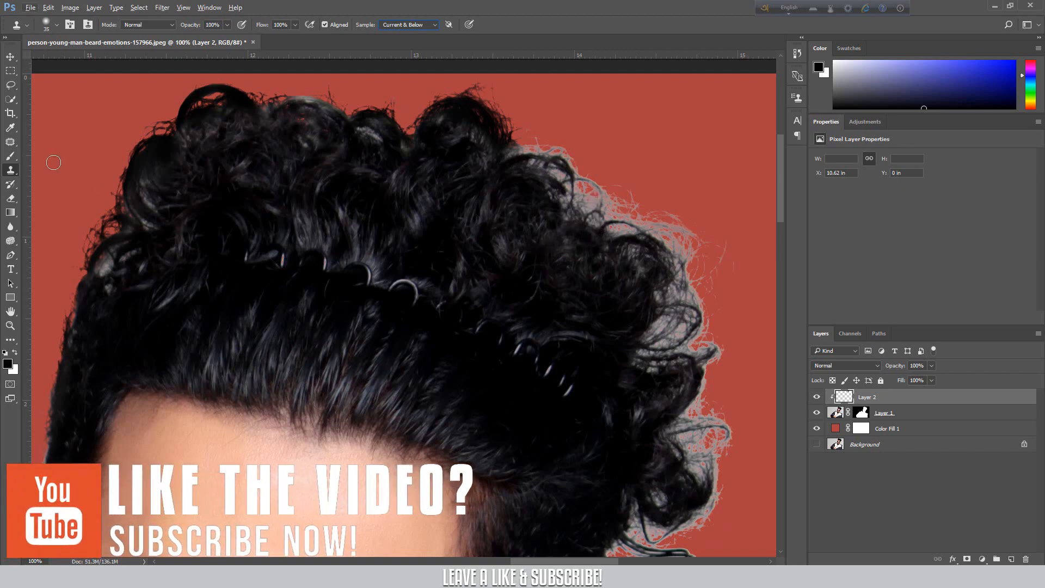
# With the Overlay brush, sample a dark strand and paint over the grey fringe along the hair's upper right curls
pyautogui.click(11, 156)
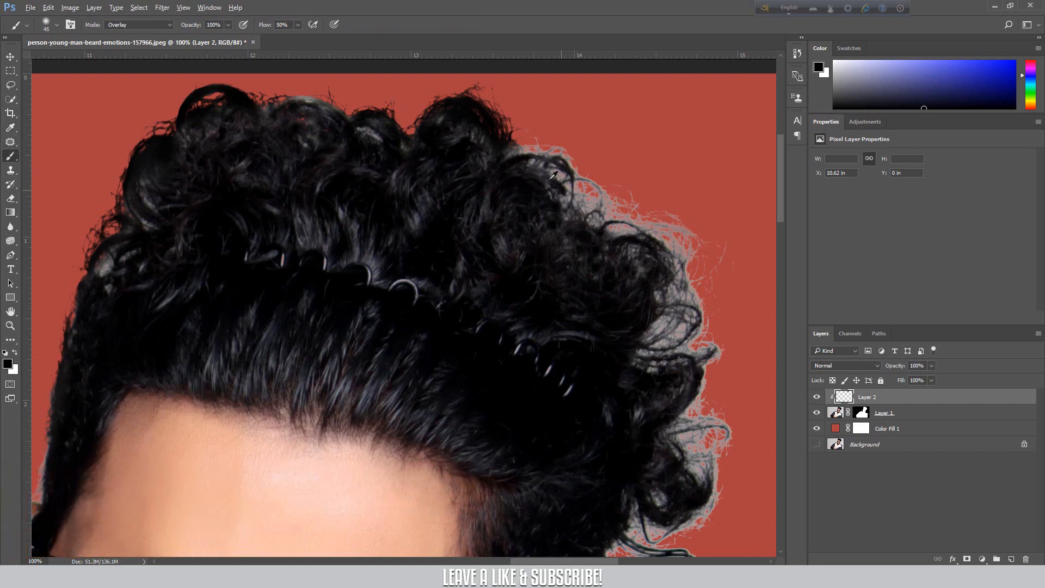
pyautogui.keyDown('alt'); pyautogui.click(573, 182); pyautogui.keyUp('alt')
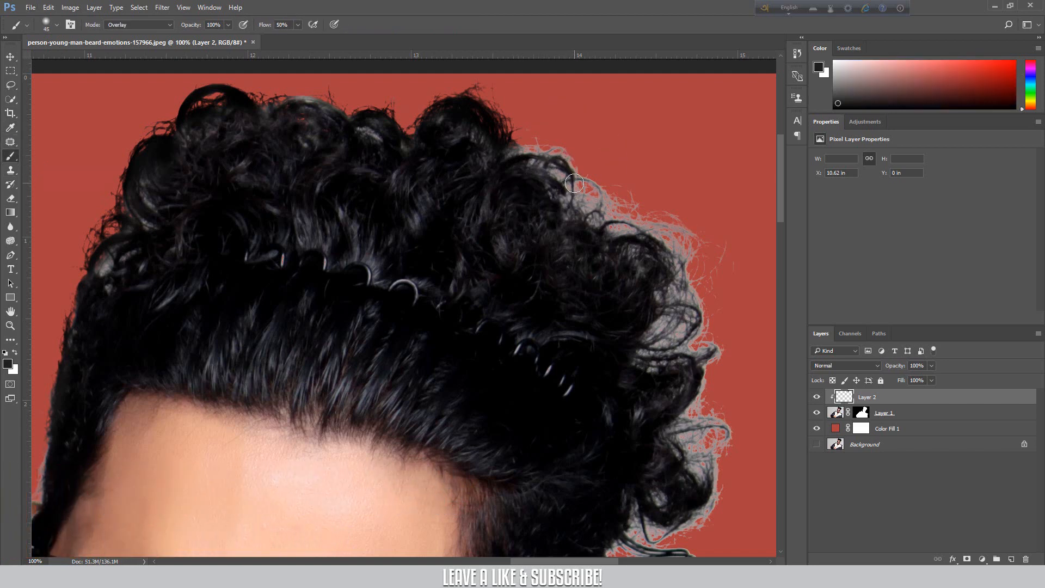
pyautogui.moveTo(575, 183)
pyautogui.mouseDown()
pyautogui.moveTo(695, 242)
pyautogui.moveTo(700, 256)
pyautogui.moveTo(588, 206)
pyautogui.moveTo(595, 201)
pyautogui.moveTo(545, 140)
pyautogui.moveTo(512, 153)
pyautogui.moveTo(550, 164)
pyautogui.moveTo(566, 150)
pyautogui.mouseUp()
pyautogui.moveTo(670, 266)
pyautogui.mouseDown()
pyautogui.moveTo(586, 226)
pyautogui.moveTo(624, 229)
pyautogui.moveTo(587, 213)
pyautogui.moveTo(692, 239)
pyautogui.moveTo(596, 192)
pyautogui.moveTo(705, 232)
pyautogui.moveTo(688, 240)
pyautogui.moveTo(671, 221)
pyautogui.moveTo(721, 263)
pyautogui.moveTo(723, 253)
pyautogui.moveTo(715, 275)
pyautogui.moveTo(724, 249)
pyautogui.moveTo(693, 295)
pyautogui.moveTo(731, 246)
pyautogui.moveTo(690, 298)
pyautogui.moveTo(664, 238)
pyautogui.moveTo(558, 191)
pyautogui.mouseUp()
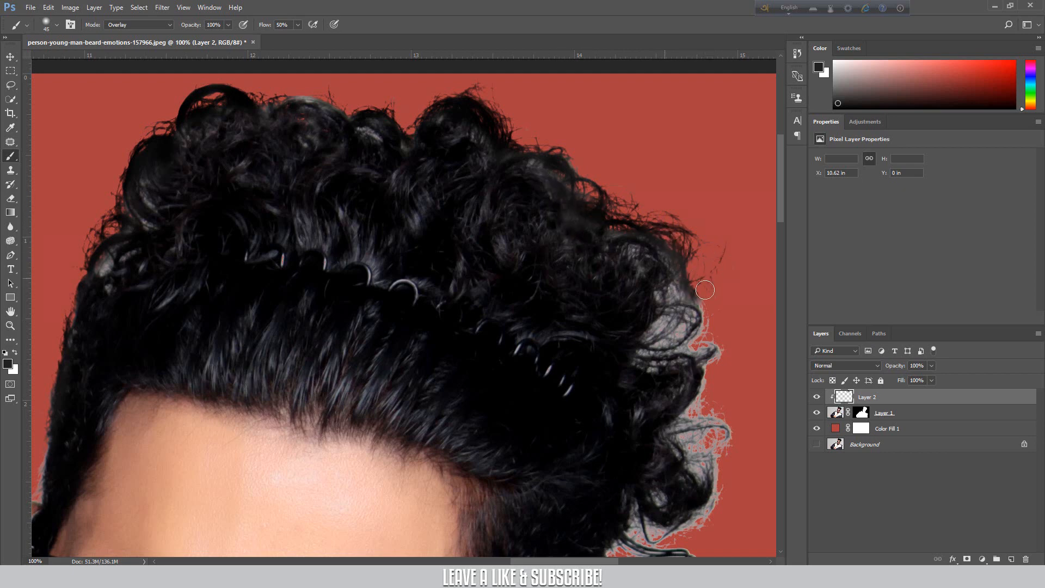
# Compare the whole cutout with and without the fringe correction by toggling Layer 2's visibility, leaving it shown
pyautogui.hotkey('ctrl', '-')
pyautogui.hotkey('ctrl', '-')
pyautogui.hotkey('ctrl', '-')
pyautogui.hotkey('ctrl', '-')
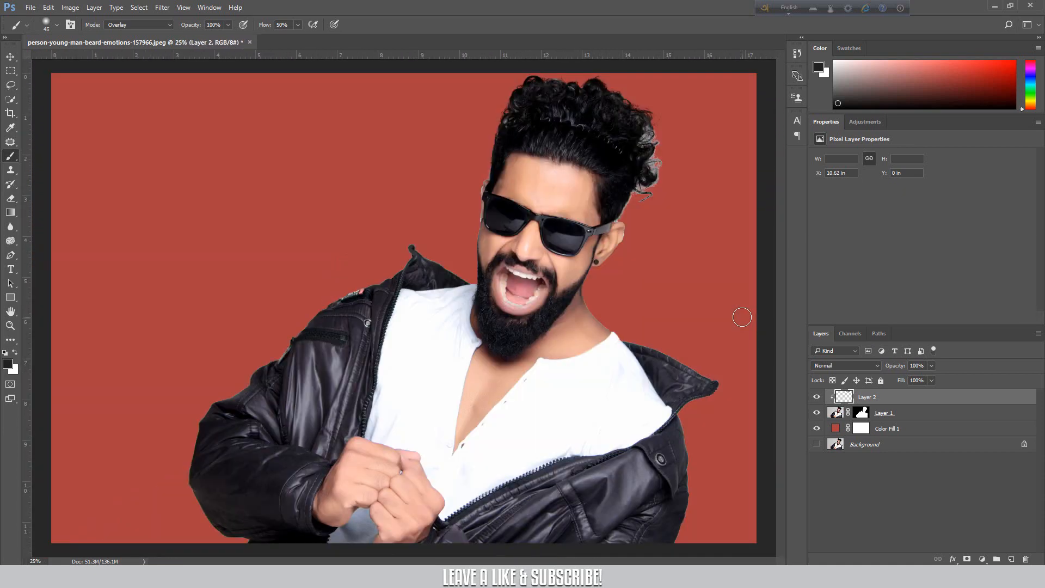
pyautogui.click(816, 398)
pyautogui.click(817, 398)
pyautogui.click(816, 399)
pyautogui.click(817, 400)
pyautogui.click(817, 399)
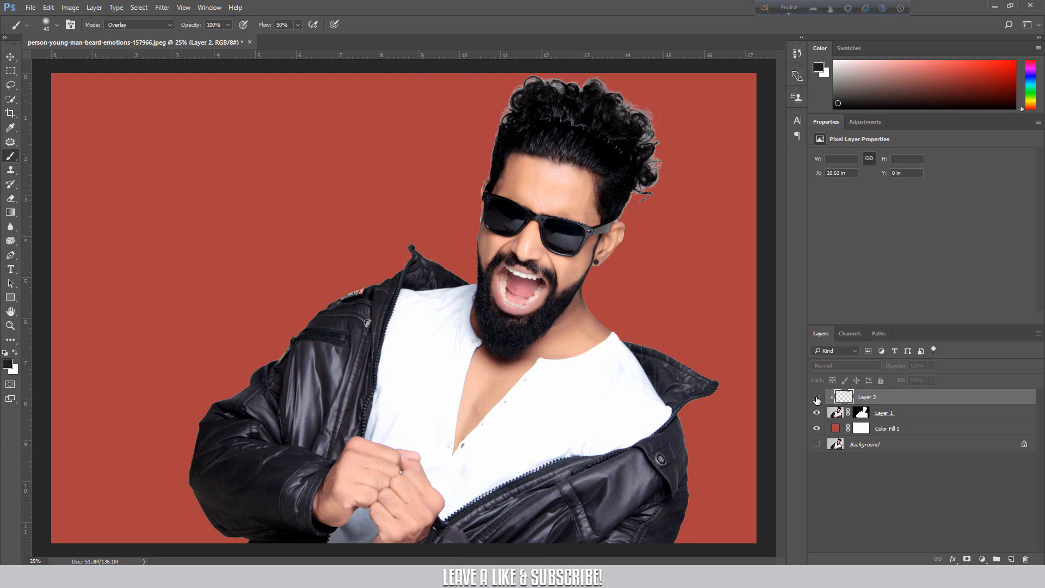
pyautogui.click(816, 399)
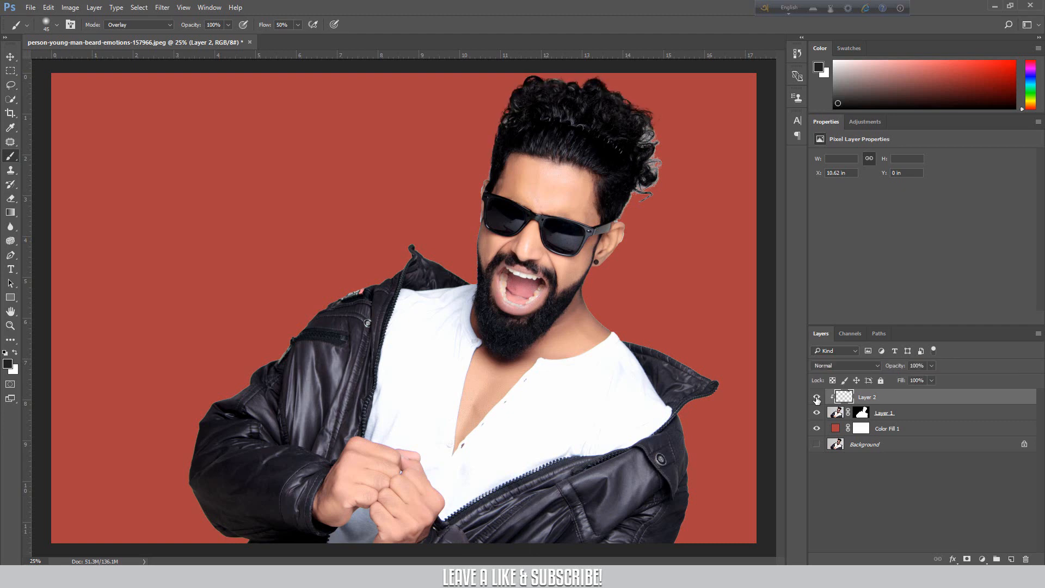